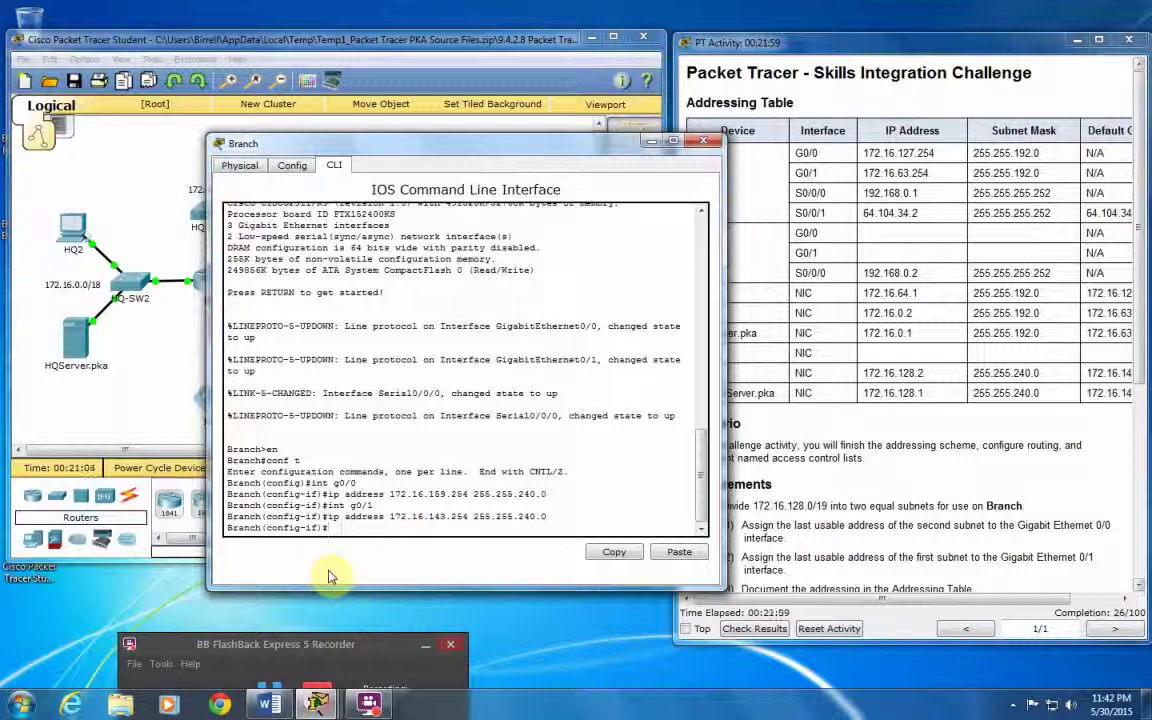
Step: Leave interface configuration on Branch, start OSPF process 1 and set its router ID to 2.2.2.2
text(exit)
key(Return)
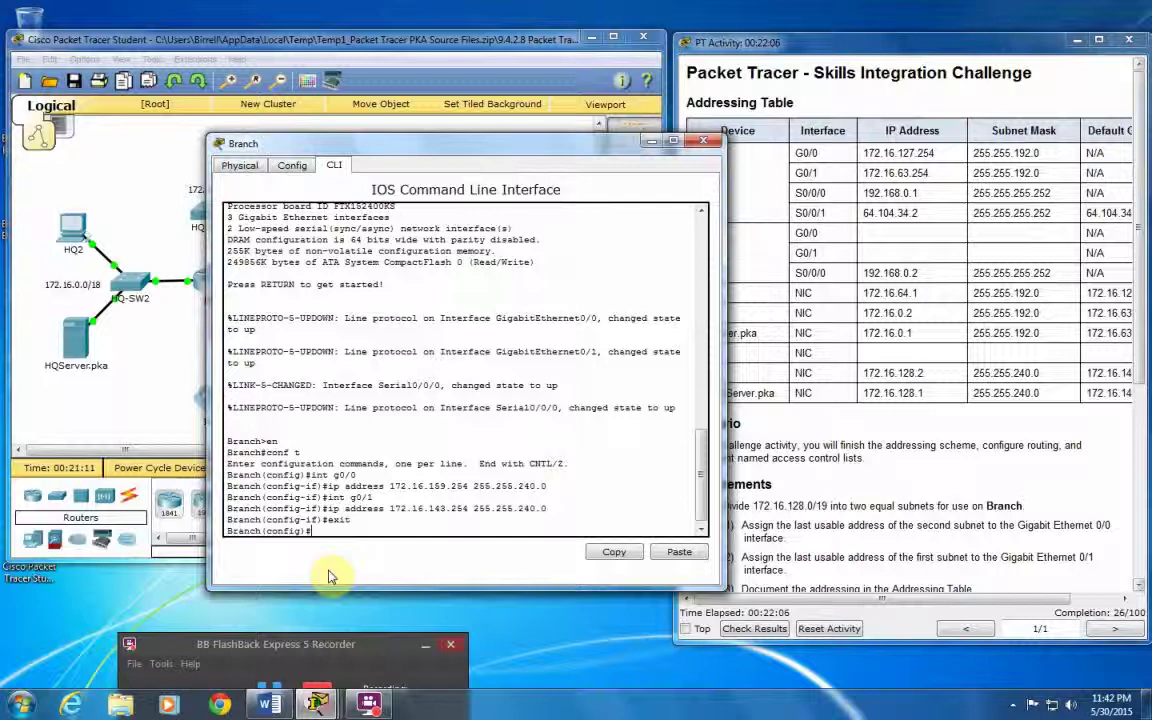
text(router ospf 1)
key(Return)
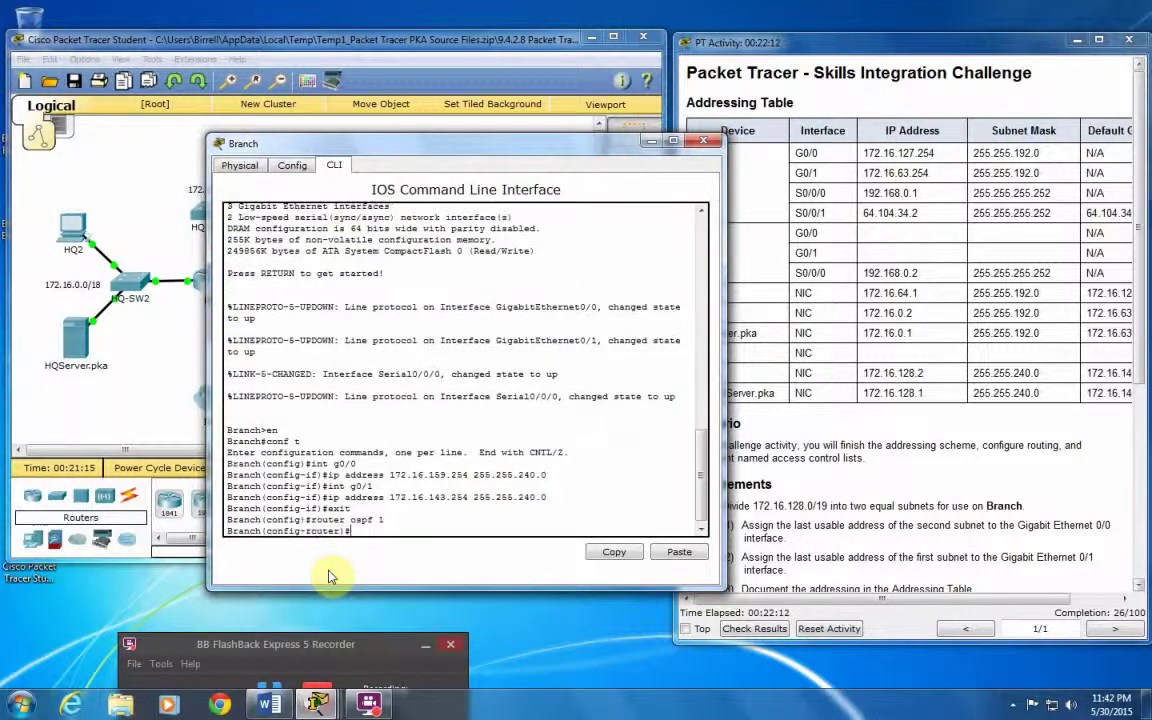
text(router-id 2.2.2.2)
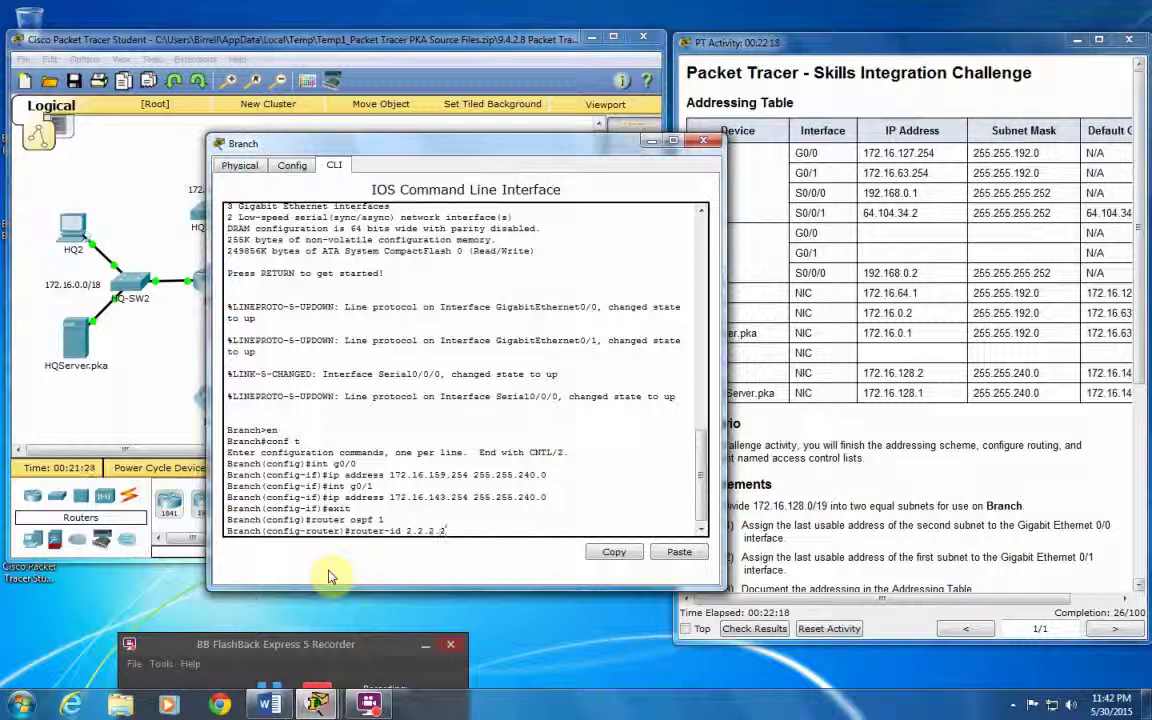
key(Return)
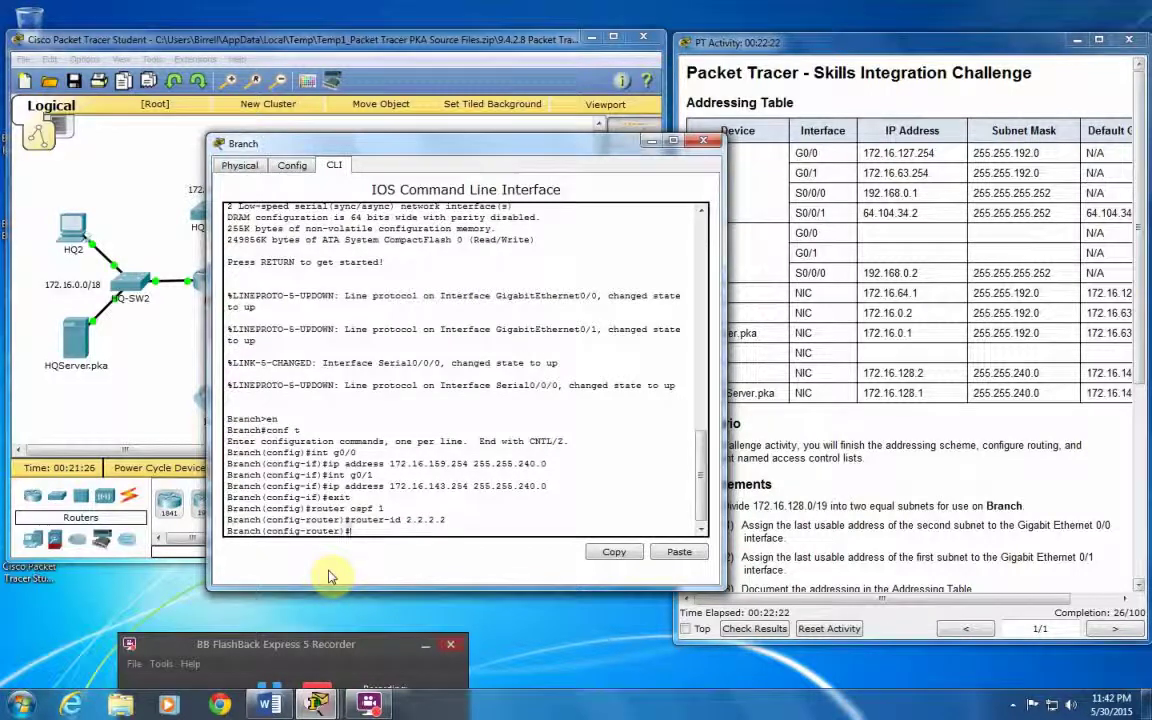
Step: Advertise network 172.16.128.0 with wildcard mask 0.0.31.255 in OSPF area 0 on Branch
text(net)
key(Tab)
text(172.16.12)
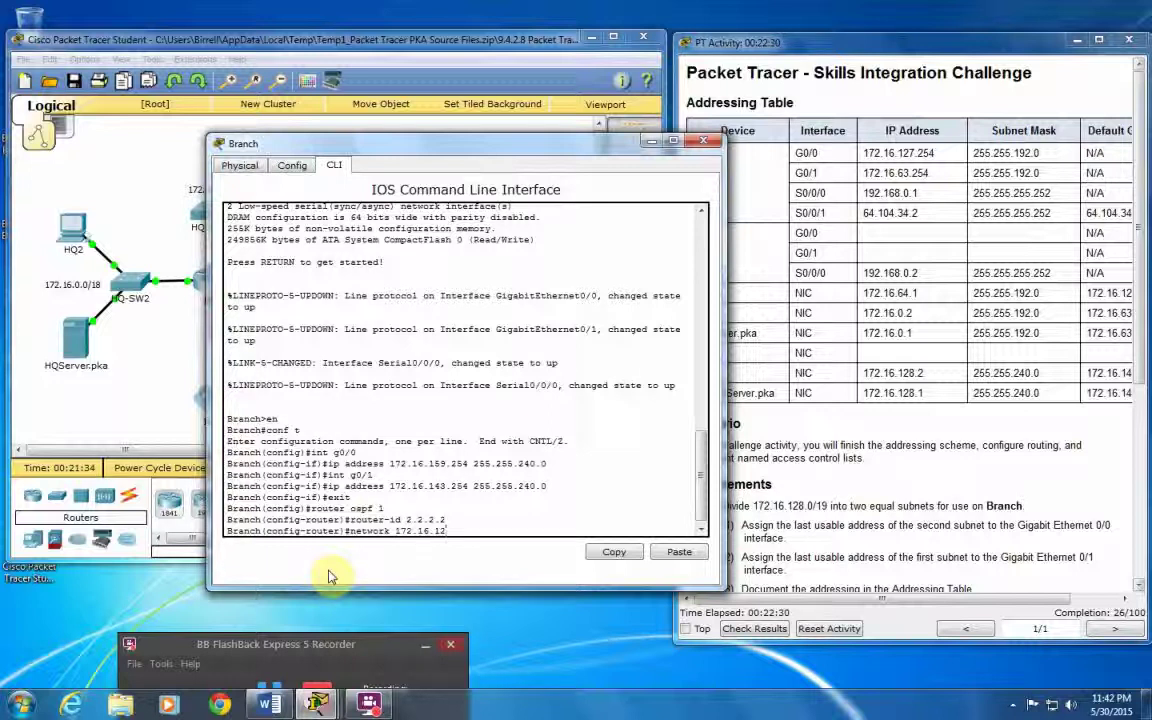
text(8.0 0)
text(.0)
text(.0.)
text(31.)
text(255 are)
text(a 0)
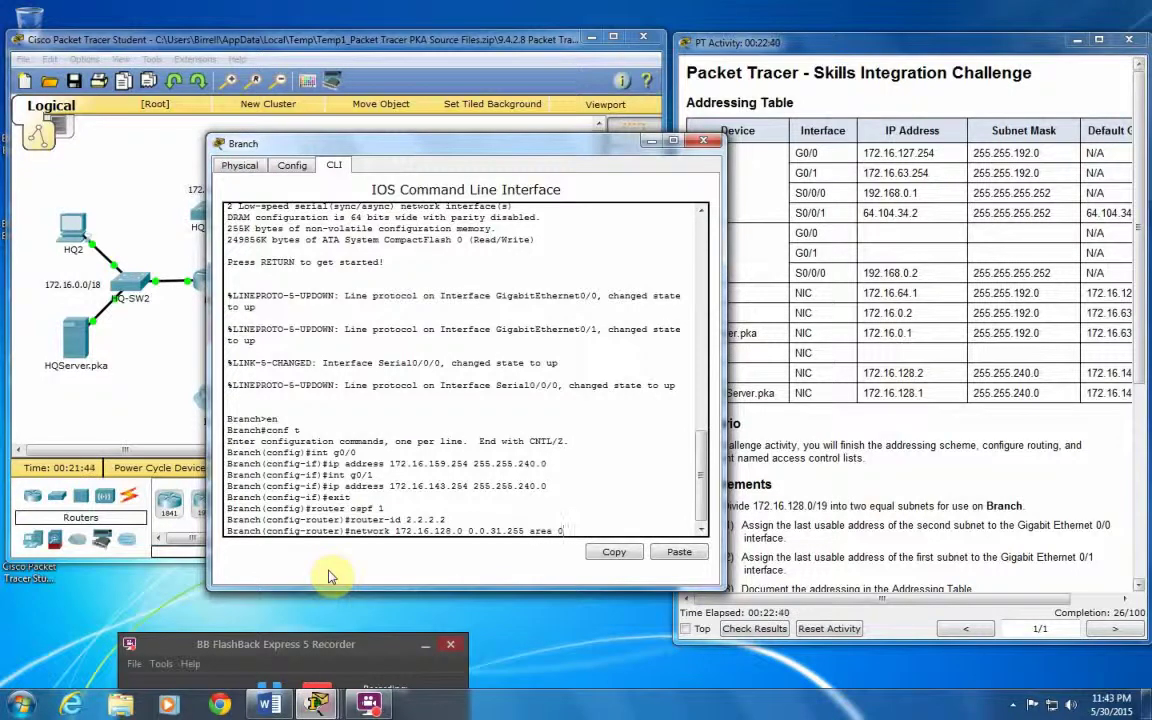
key(Return)
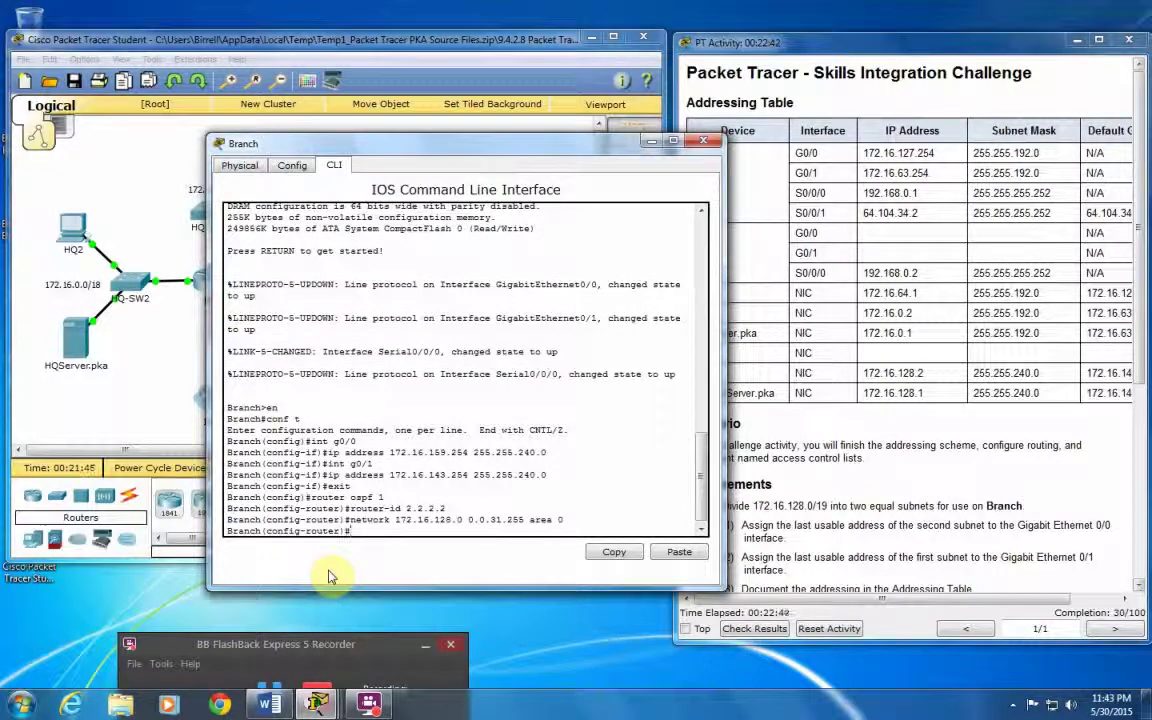
Step: Advertise network 172.16.144.0 with wildcard mask 0.0.31.255 in area 0 by reusing the previous network command
key(Up)
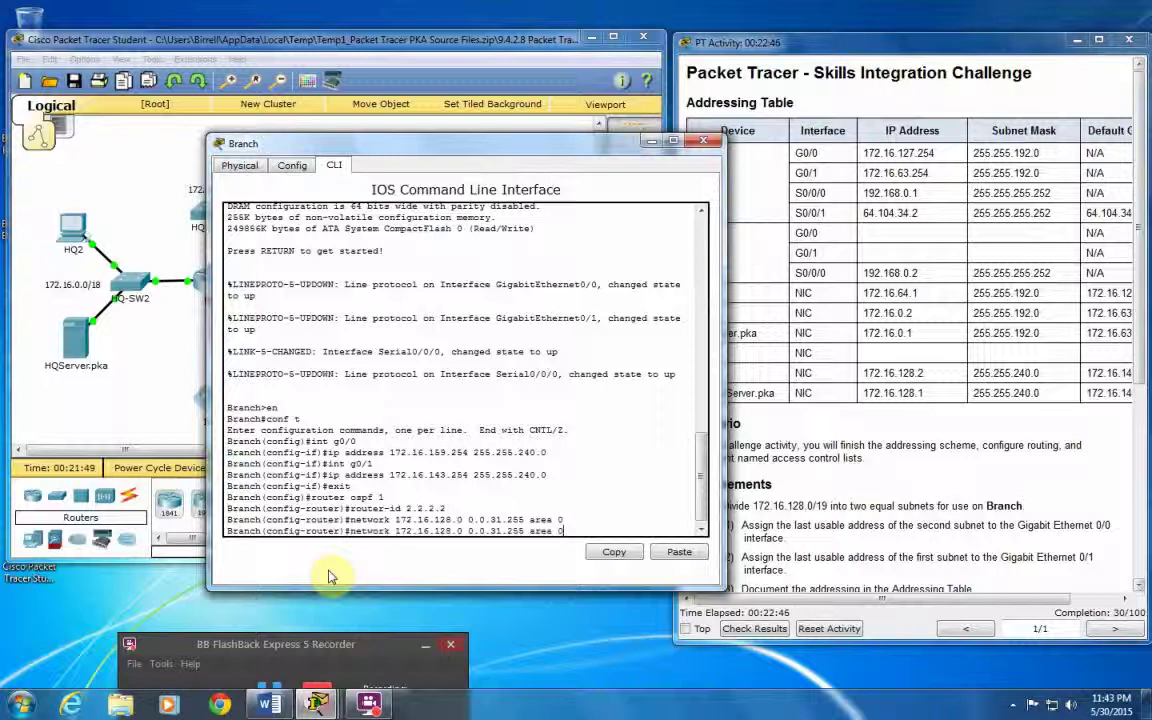
key(Left)
key(Left)
key(Left)
key(Left)
key(Left)
key(Left)
key(Left)
key(Left)
key(Left)
key(Left)
key(Left)
key(Left)
key(Left)
key(Left)
key(Left)
key(Left)
key(Left)
key(Left)
key(Left)
key(Left)
key(Right)
key(Right)
key(Right)
key(Right)
key(Left)
key(Left)
key(Left)
key(Left)
key(BackSpace)
key(BackSpace)
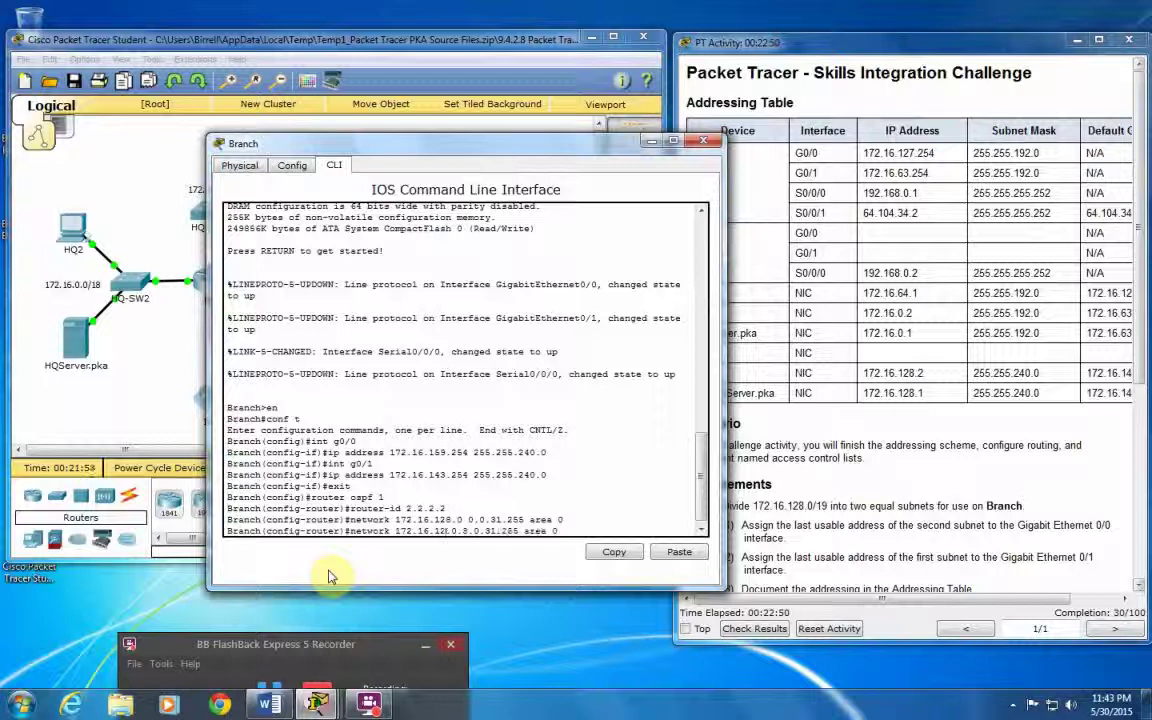
text(44)
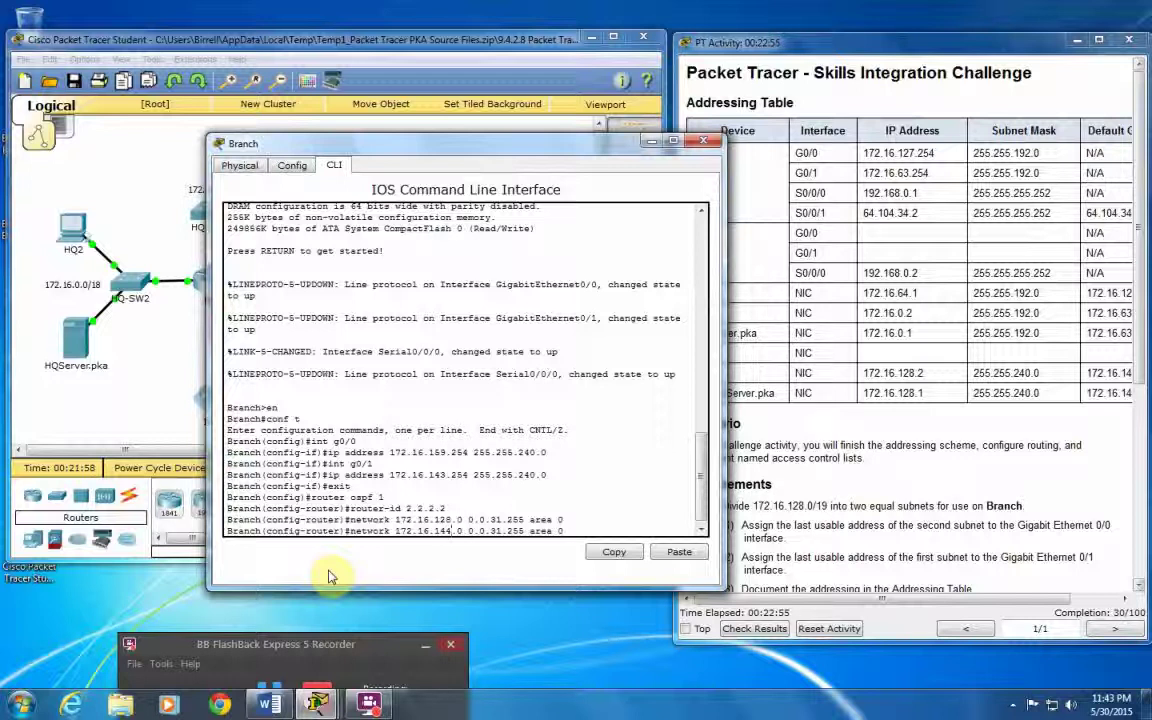
key(Return)
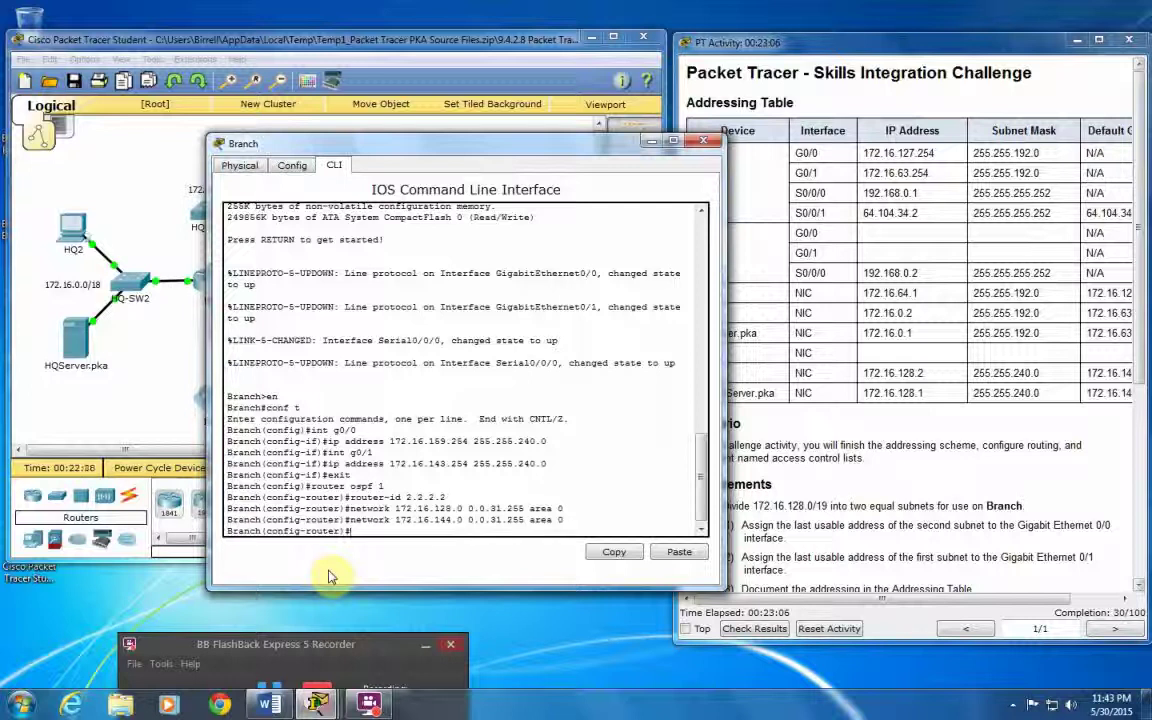
Step: Advertise the serial link network 192.168.0.0 with wildcard mask 0.0.0.3 in OSPF area 0 on Branch
text(exi)
text(ork 192)
text(.16)
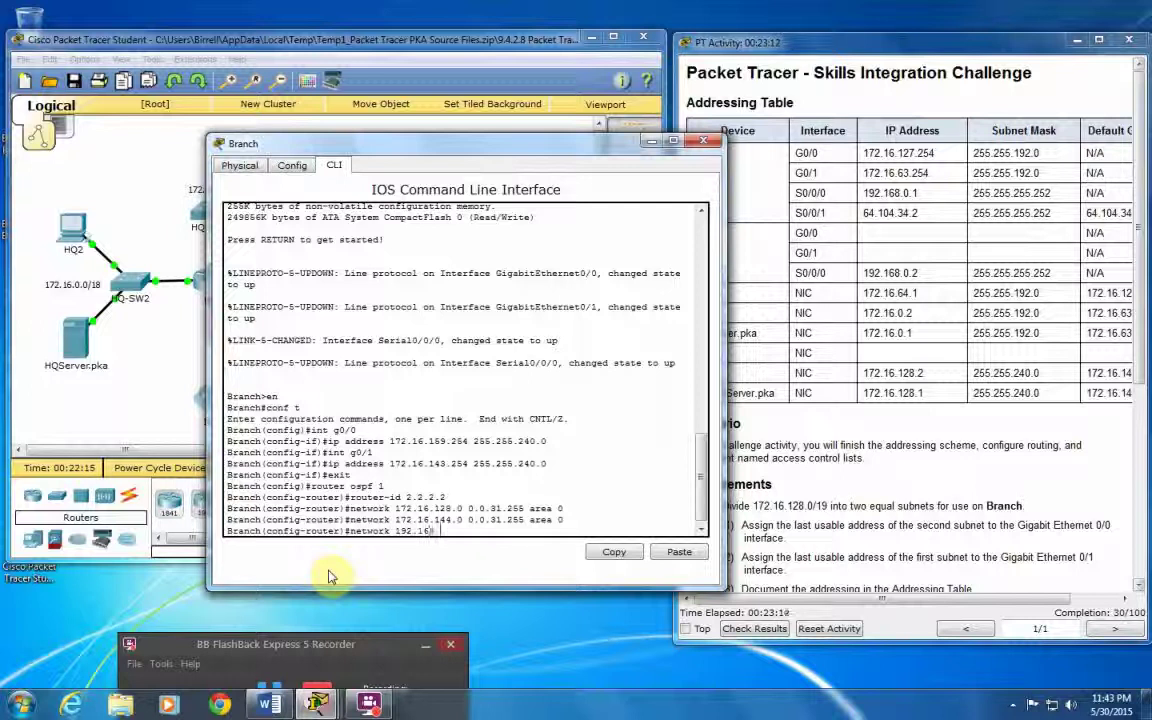
text(8.0.0 0.0.0.3 area 0)
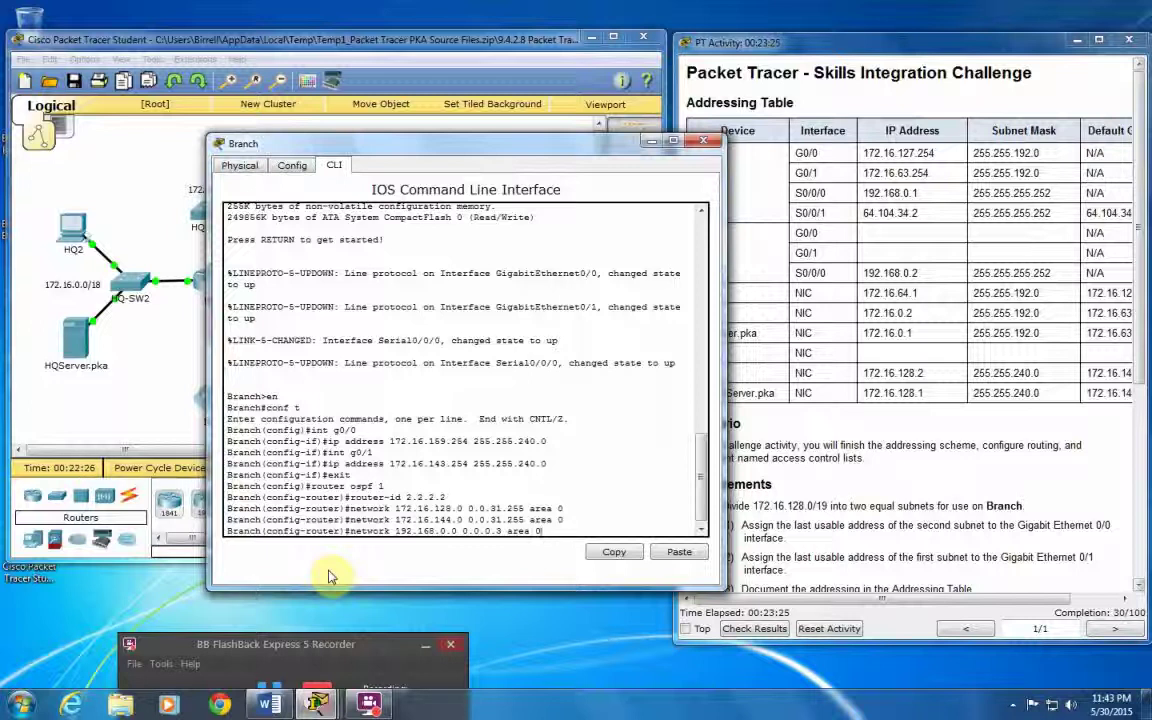
key(Return)
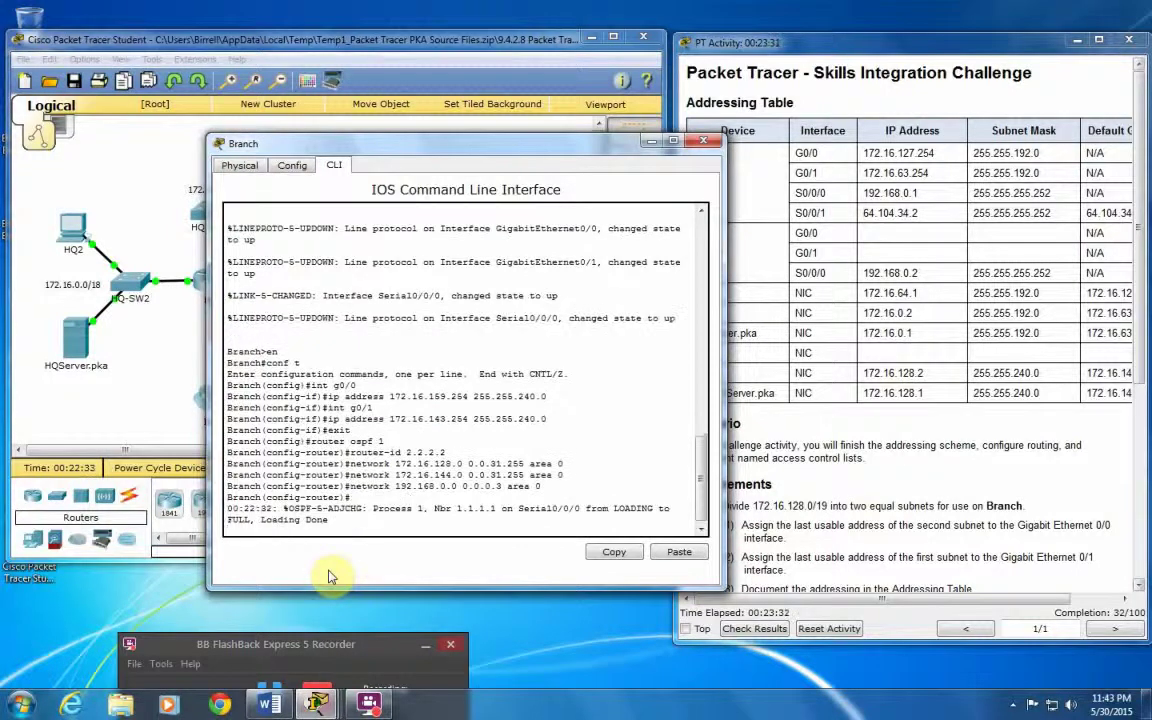
Step: Set Branch interfaces g0/0 and g0/1 as passive interfaces in OSPF
text(passive-interface g)
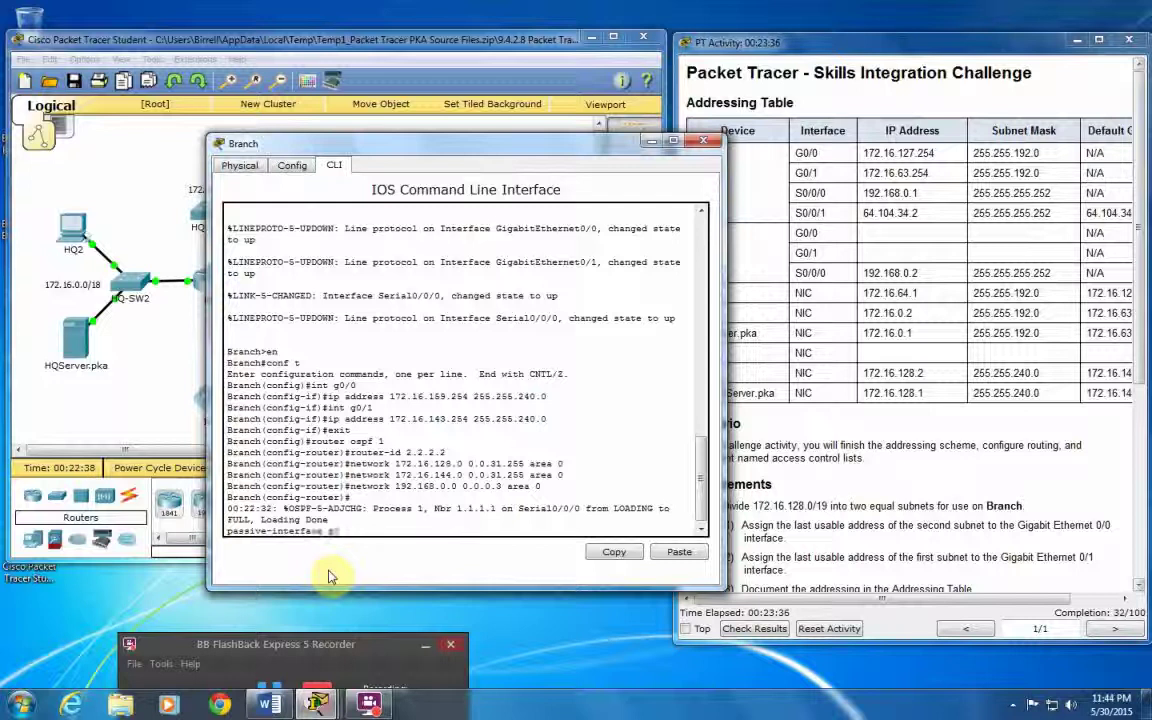
text(0/0)
key(Return)
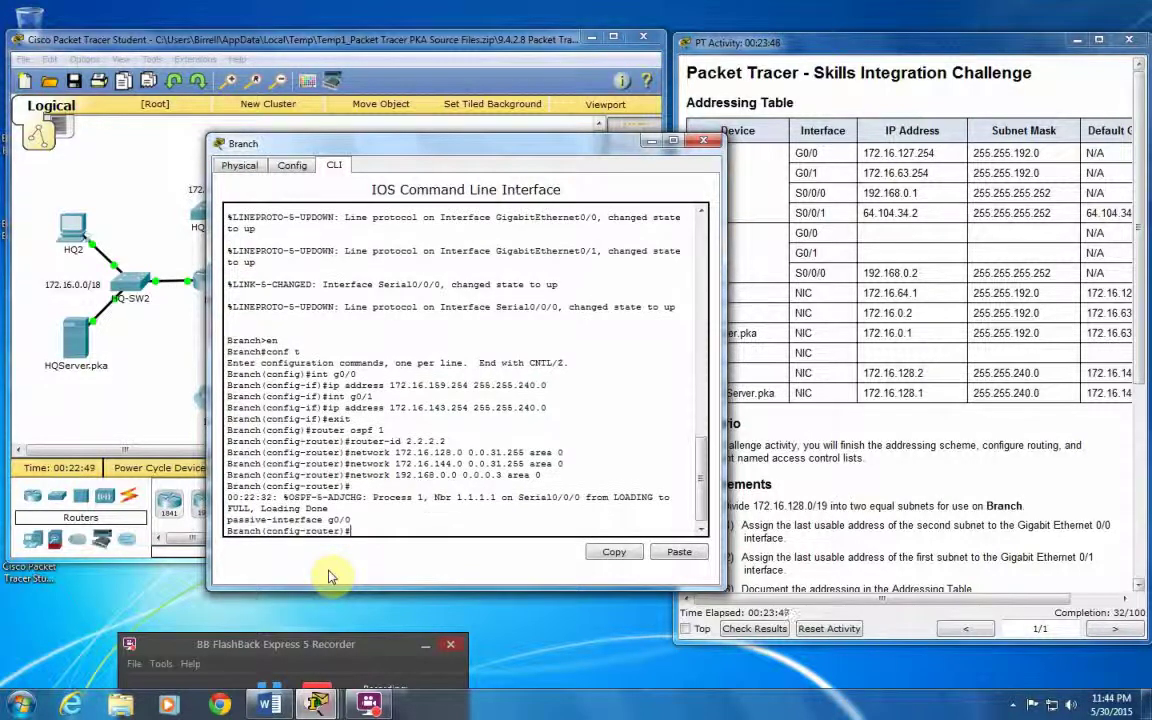
key(Up)
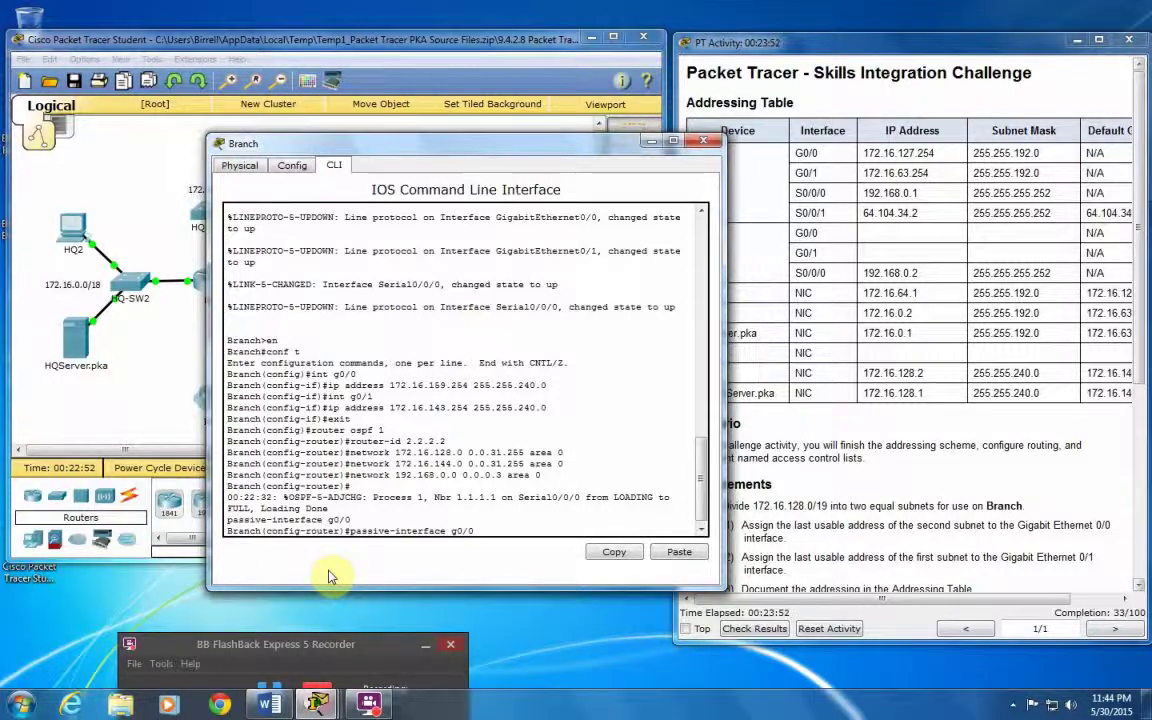
key(Return)
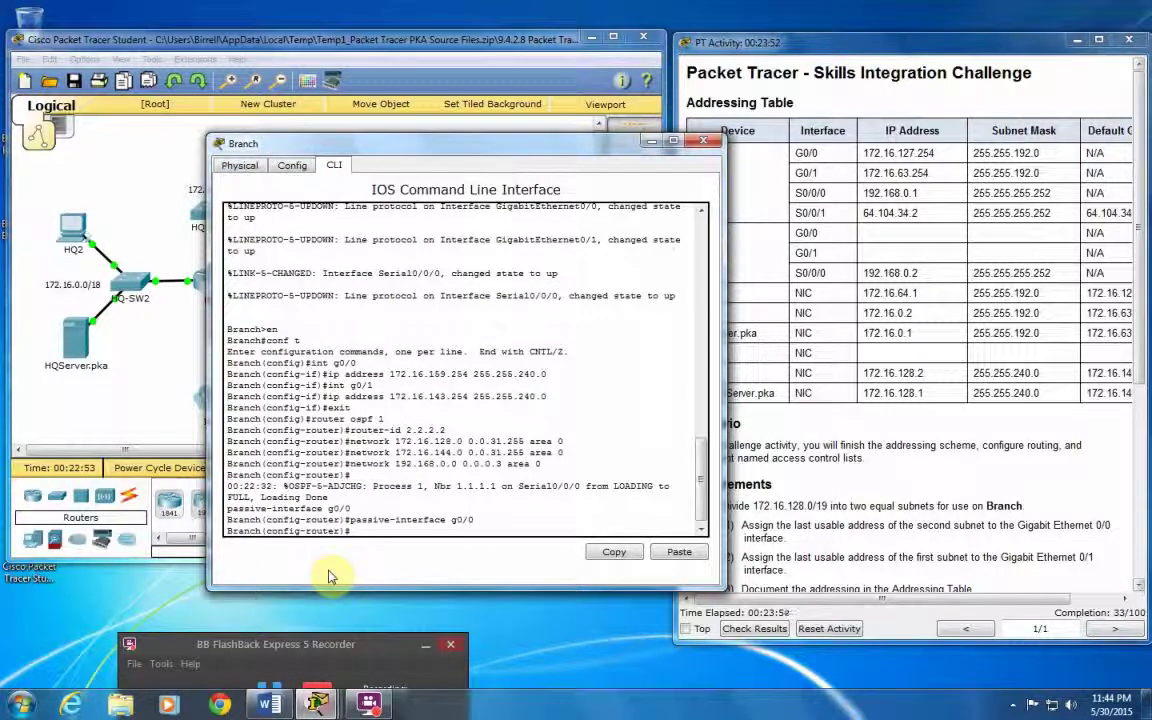
key(Up)
key(BackSpace)
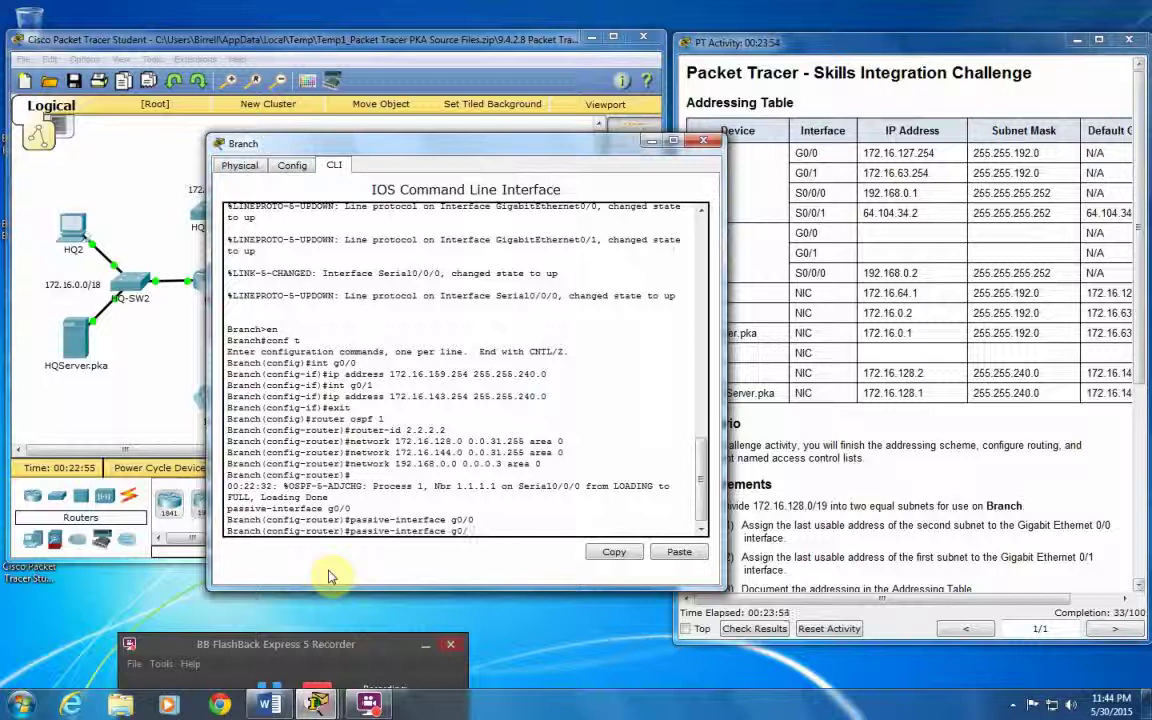
text(1)
key(Return)
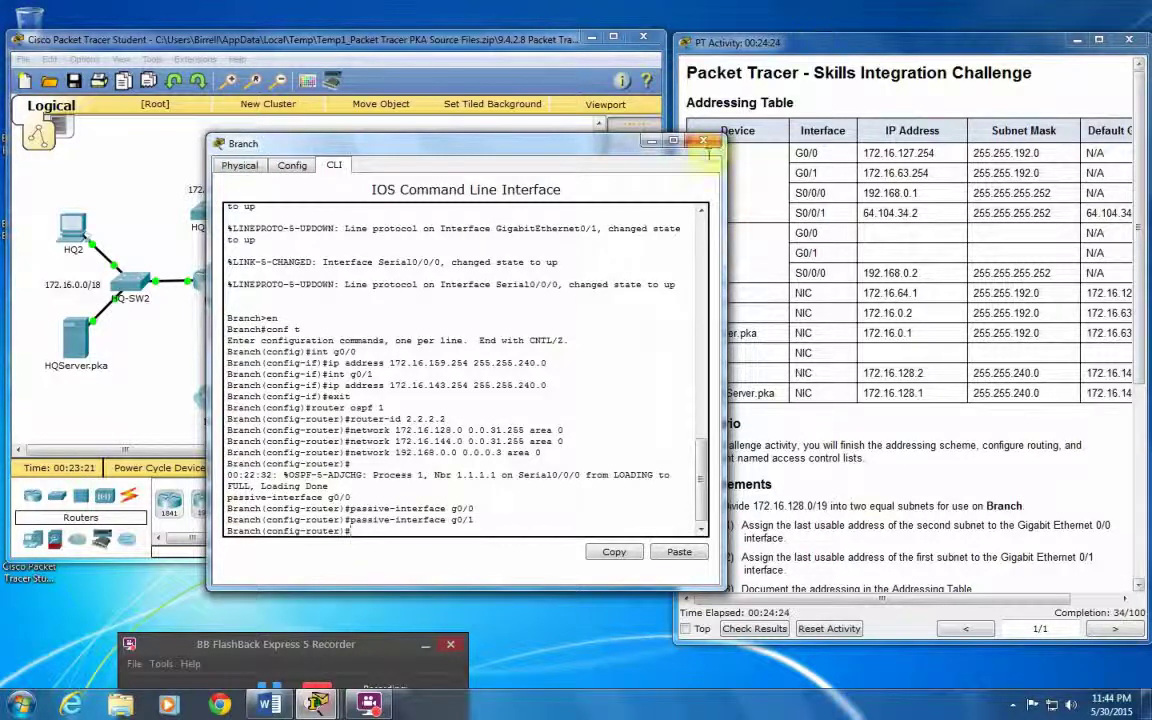
Step: On the HQ router, configure the default route 0.0.0.0 0.0.0.0 through s0/0/1 and re-enter OSPF process 1 configuration
click(703, 141)
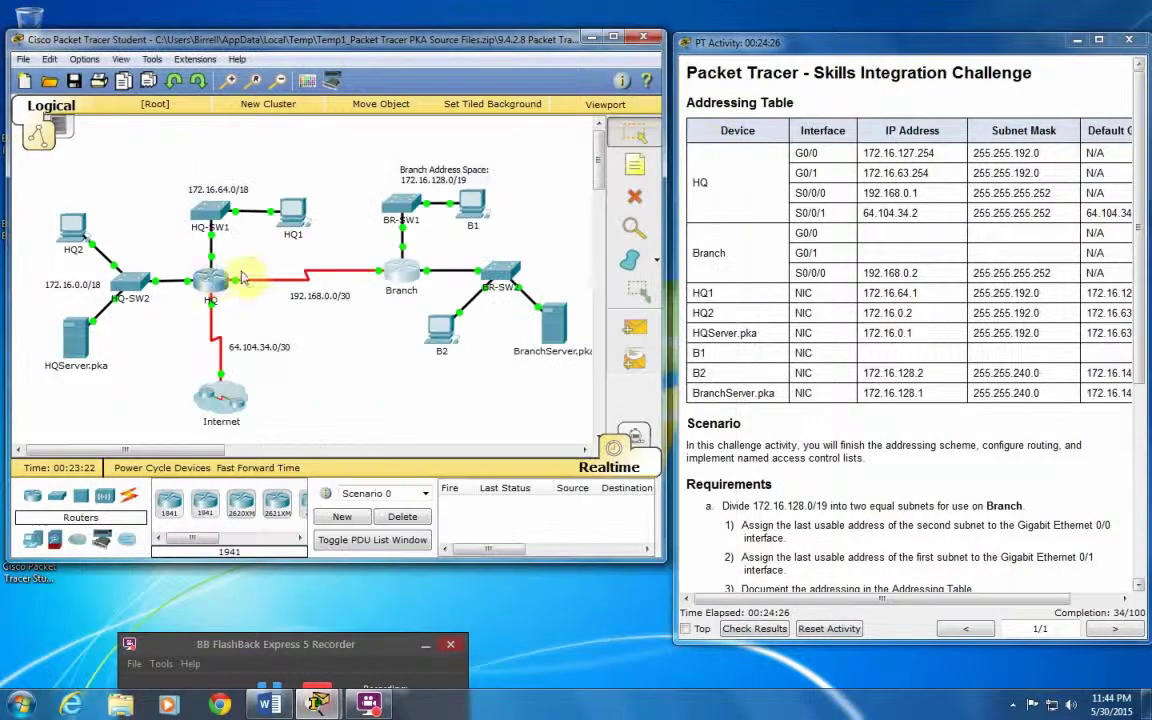
click(212, 277)
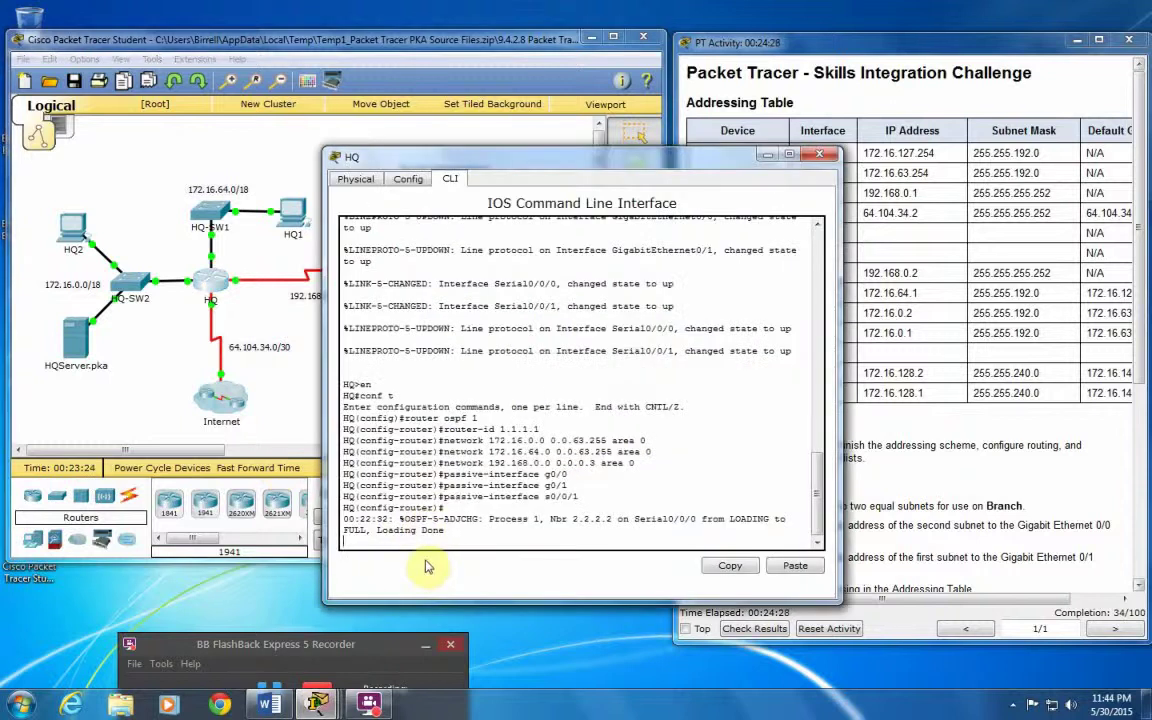
key(Return)
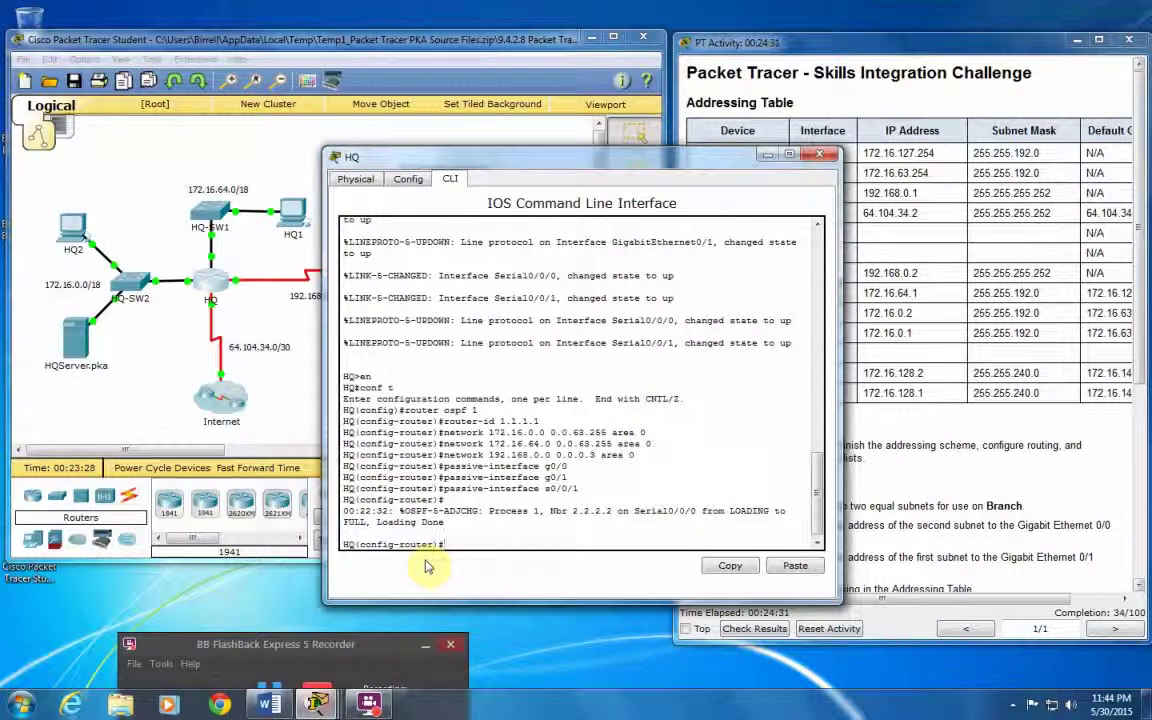
text(ip route 0.0.0.0 0.)
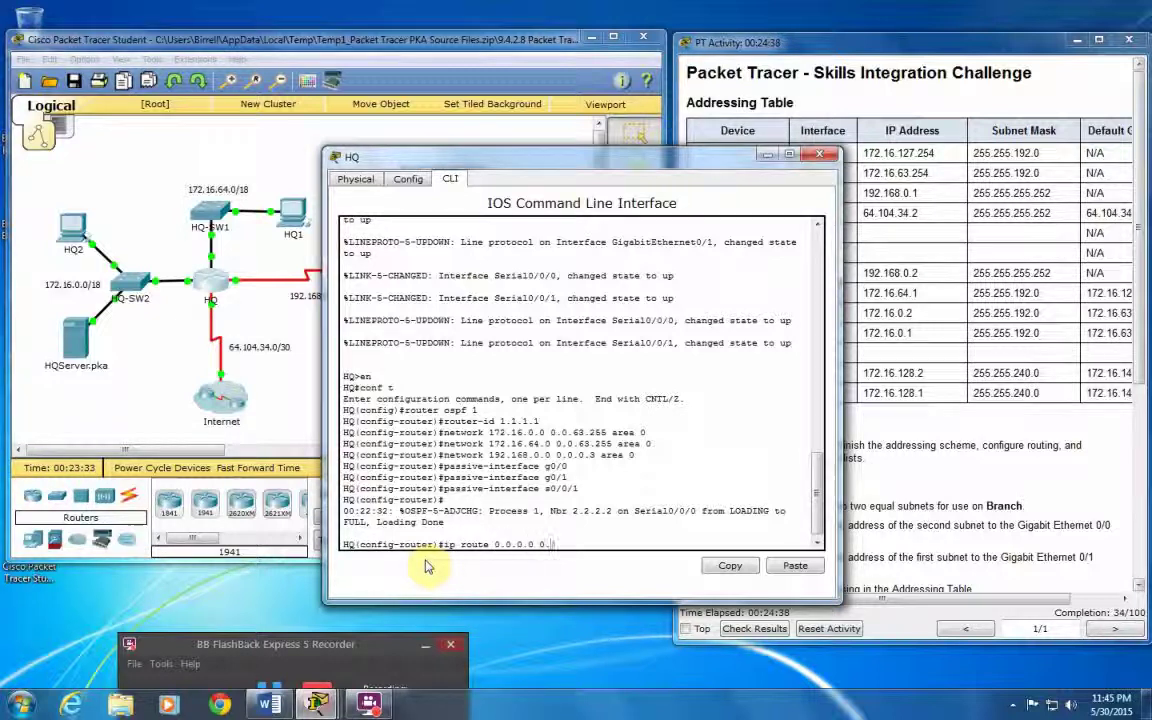
text(0.0.0 s0/0/1)
key(Return)
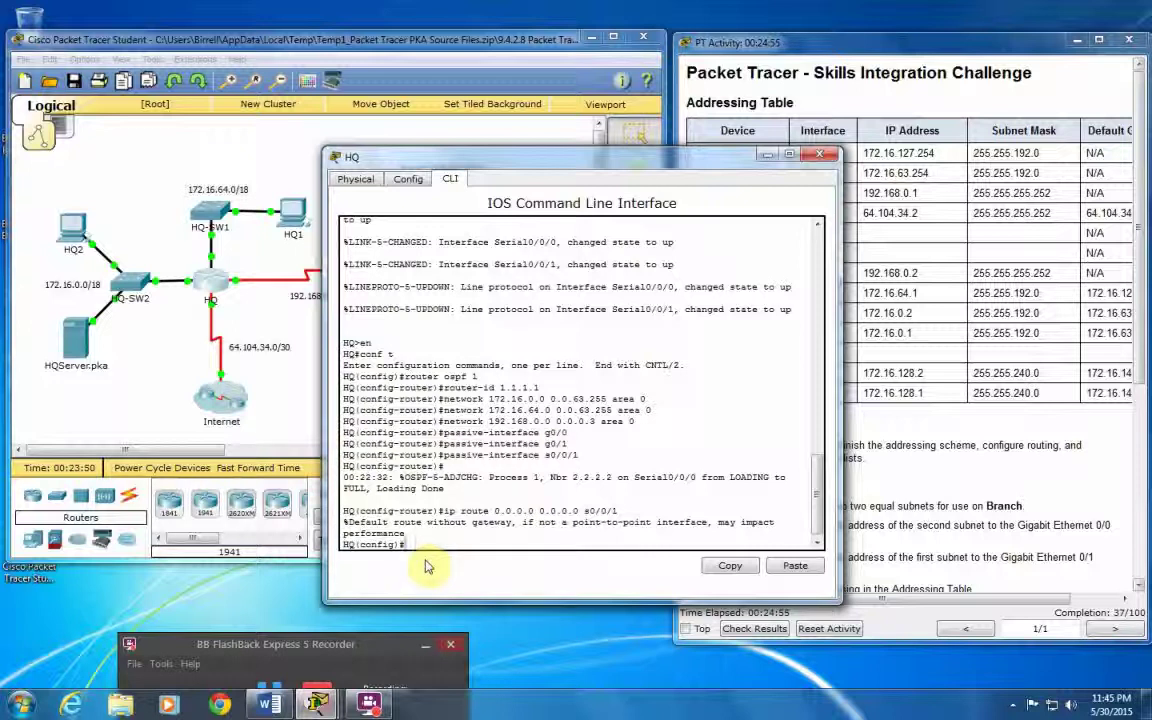
key(Up)
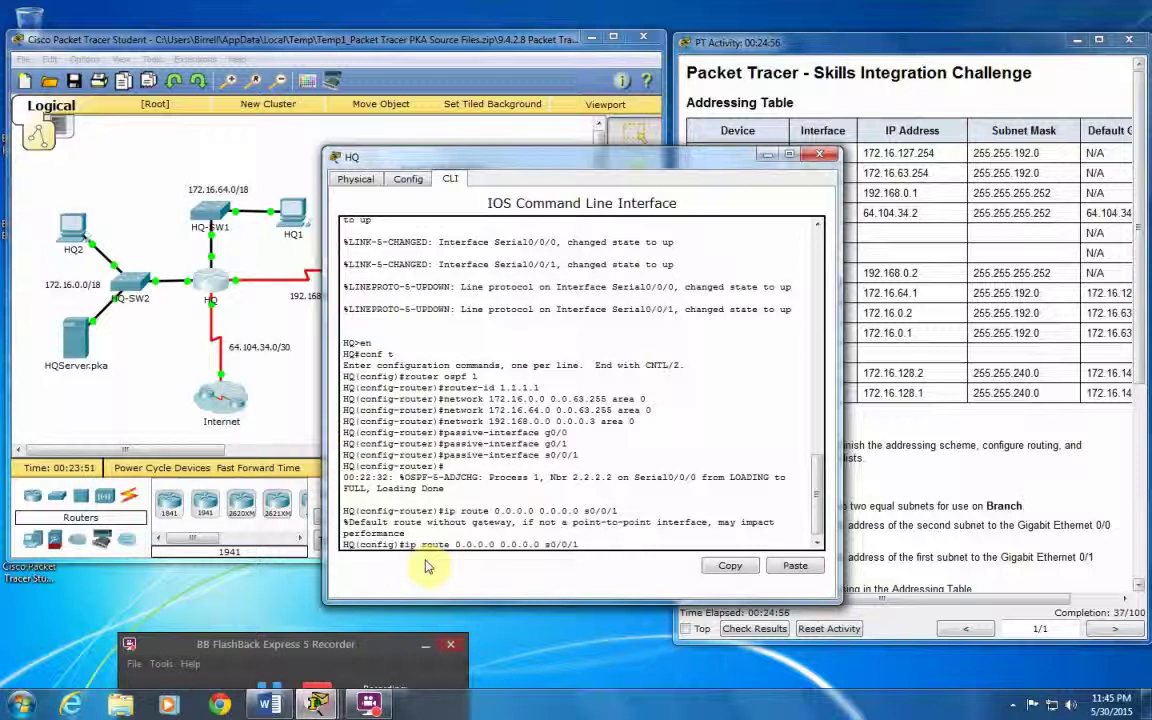
key(Return)
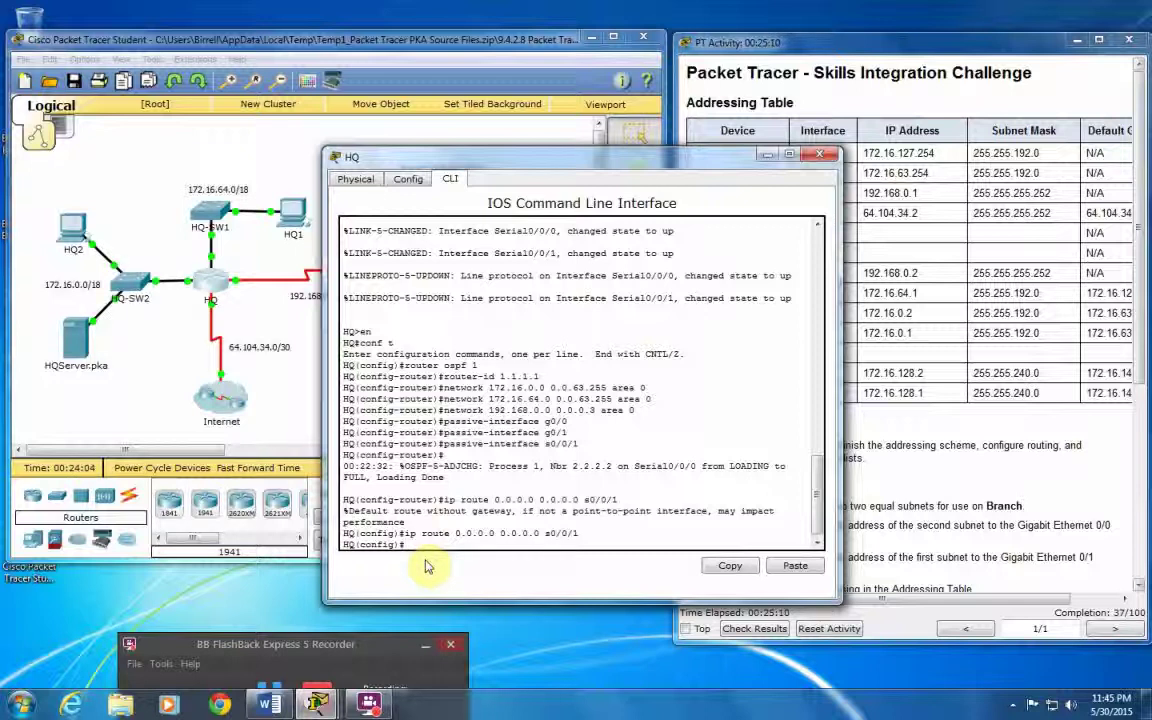
text(router ospf 1)
key(Return)
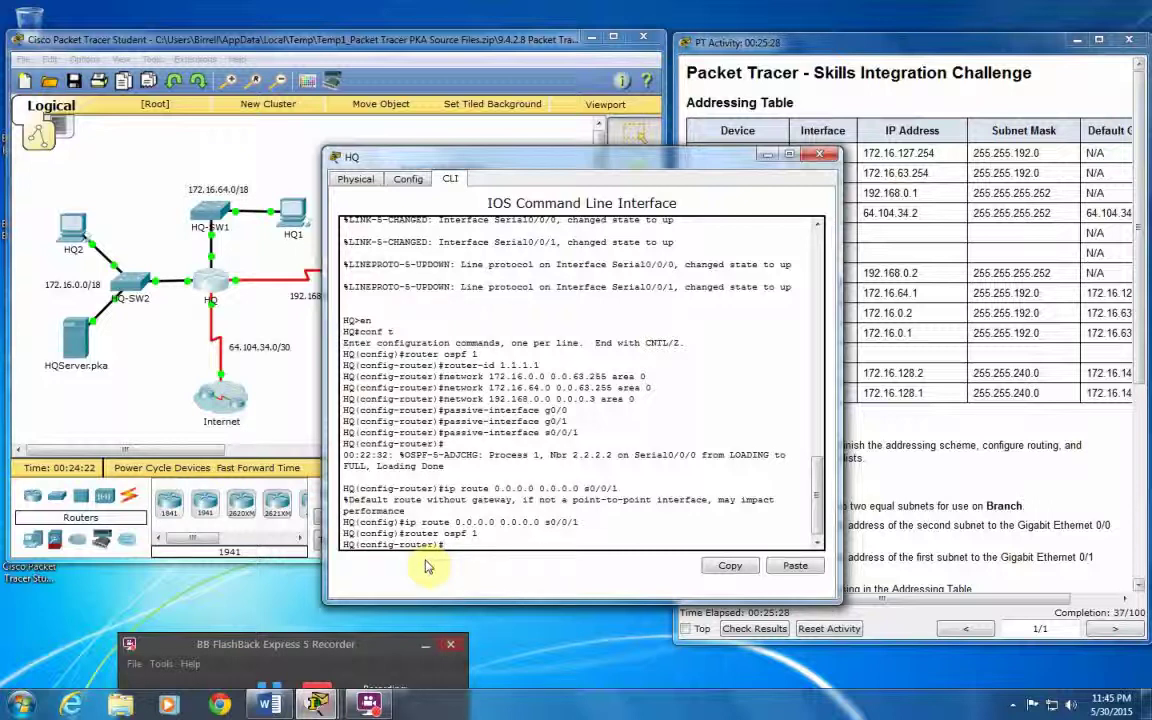
Step: Try to distribute HQ's default route through OSPF with the command "deault-originate information"
text(def)
text(aul)
text(t-info)
text(inate in)
text(form)
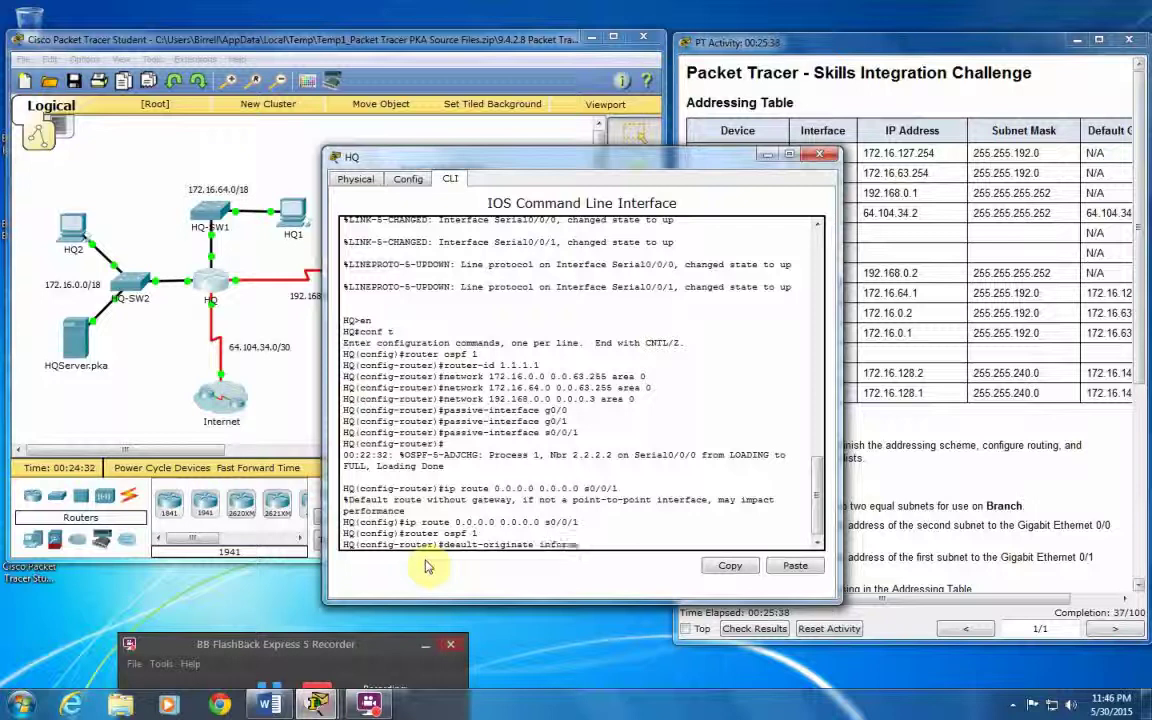
text(ation)
key(Return)
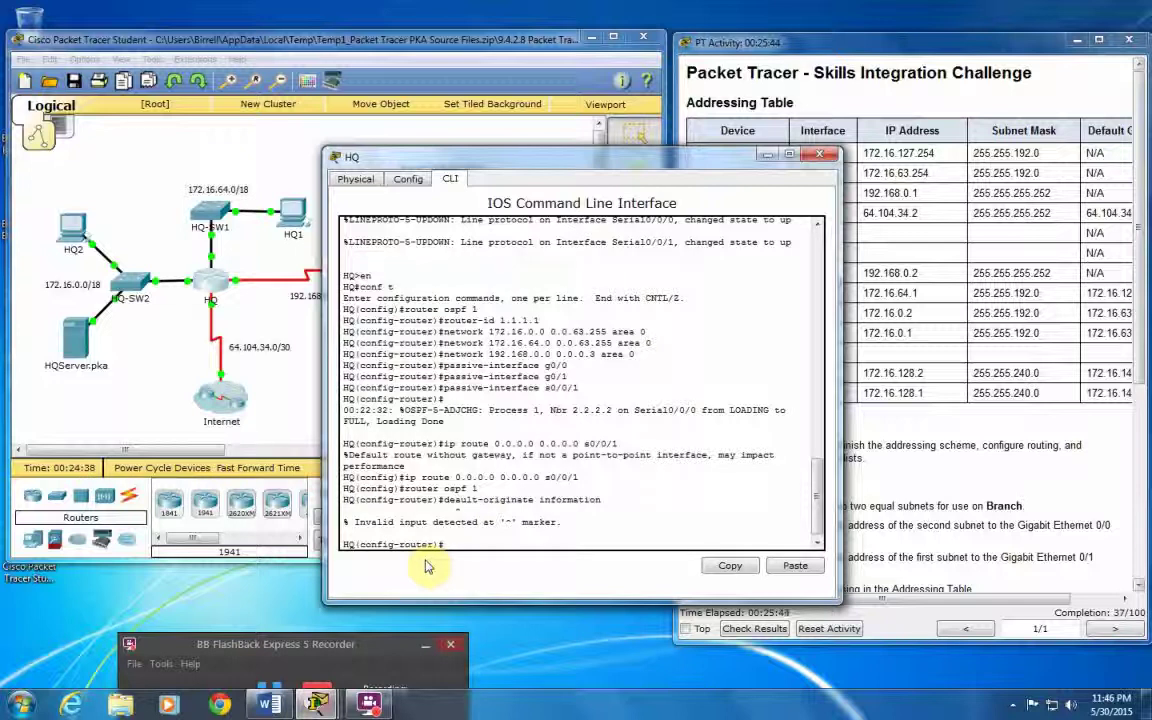
Step: Correct the misspelled first word and retry the command as "default-originate information"
key(Up)
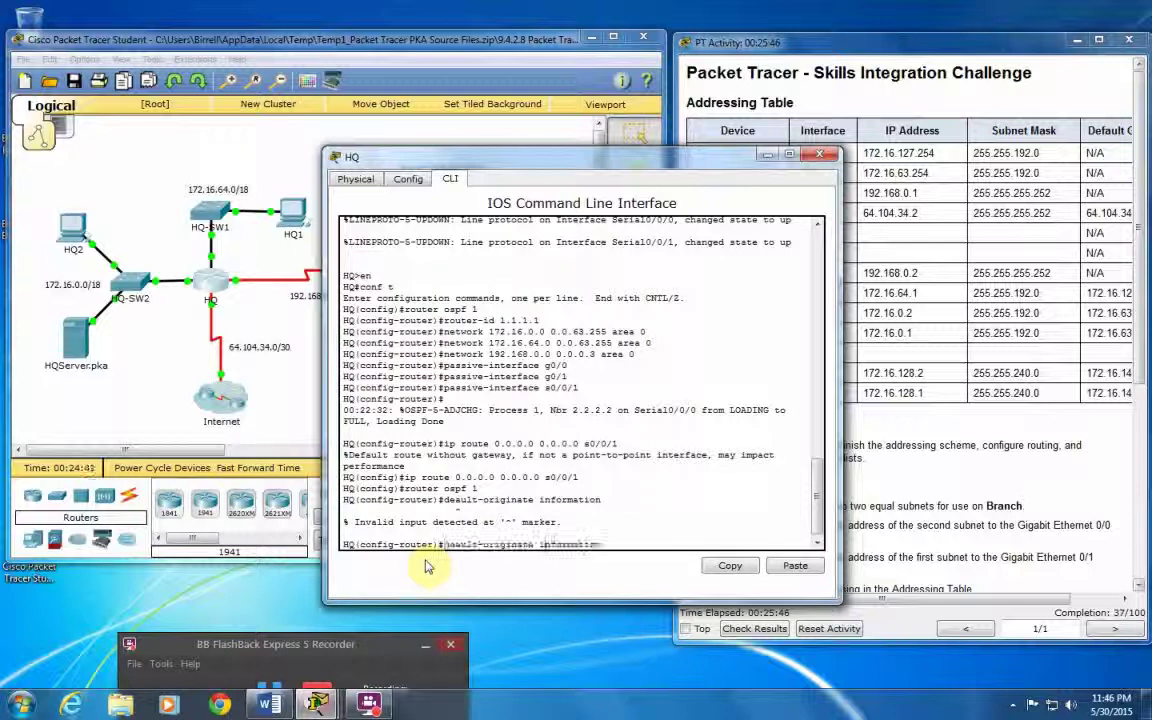
key(Left)
key(Left)
key(Left)
key(Left)
key(Left)
key(Left)
key(Left)
key(Left)
key(Left)
key(Left)
key(Left)
key(Left)
key(Left)
key(Left)
key(Left)
key(Left)
key(Left)
key(Left)
key(Left)
key(Left)
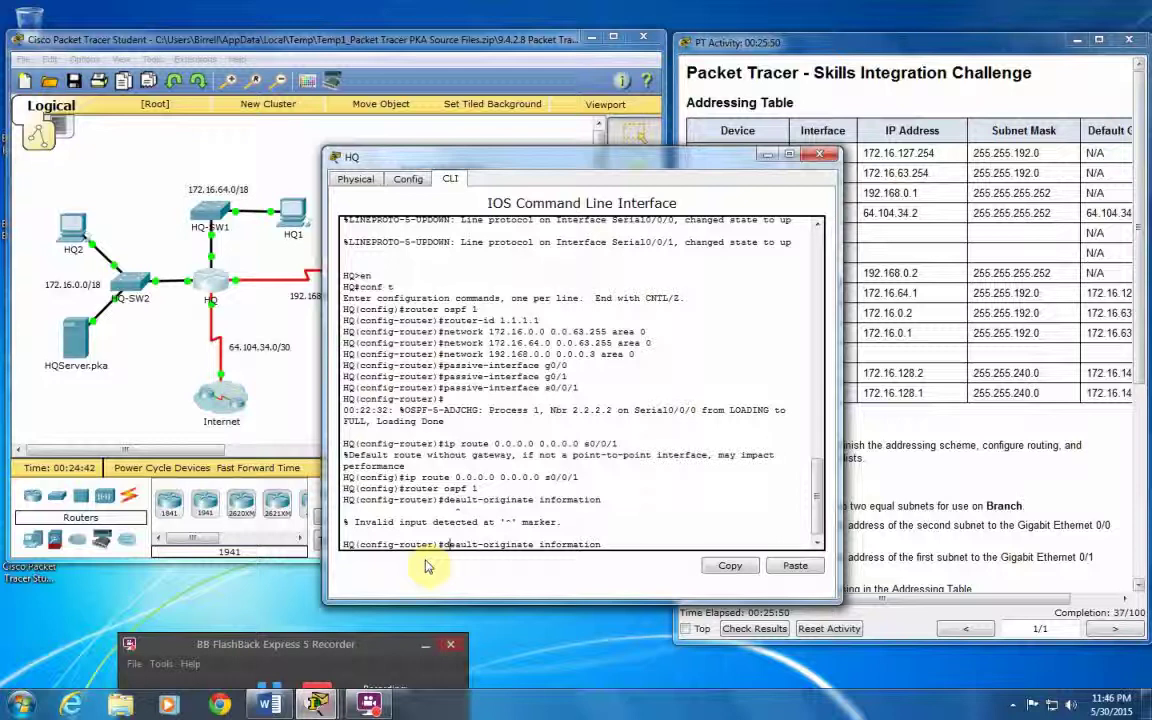
text(f)
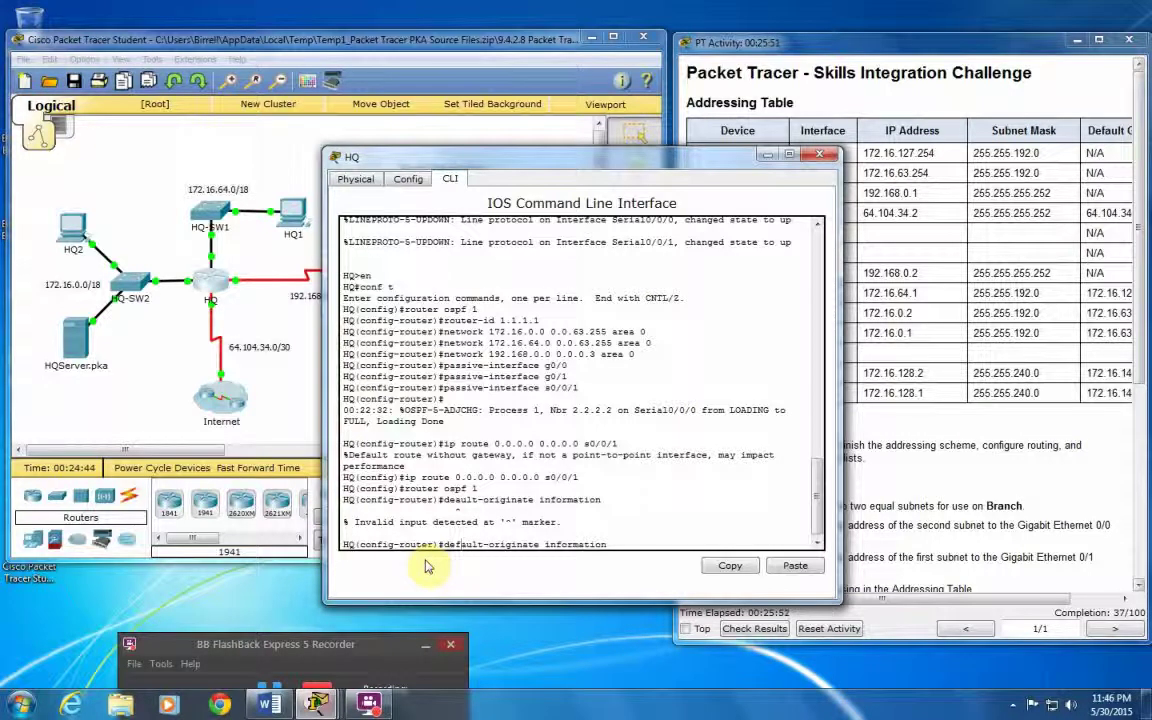
key(Return)
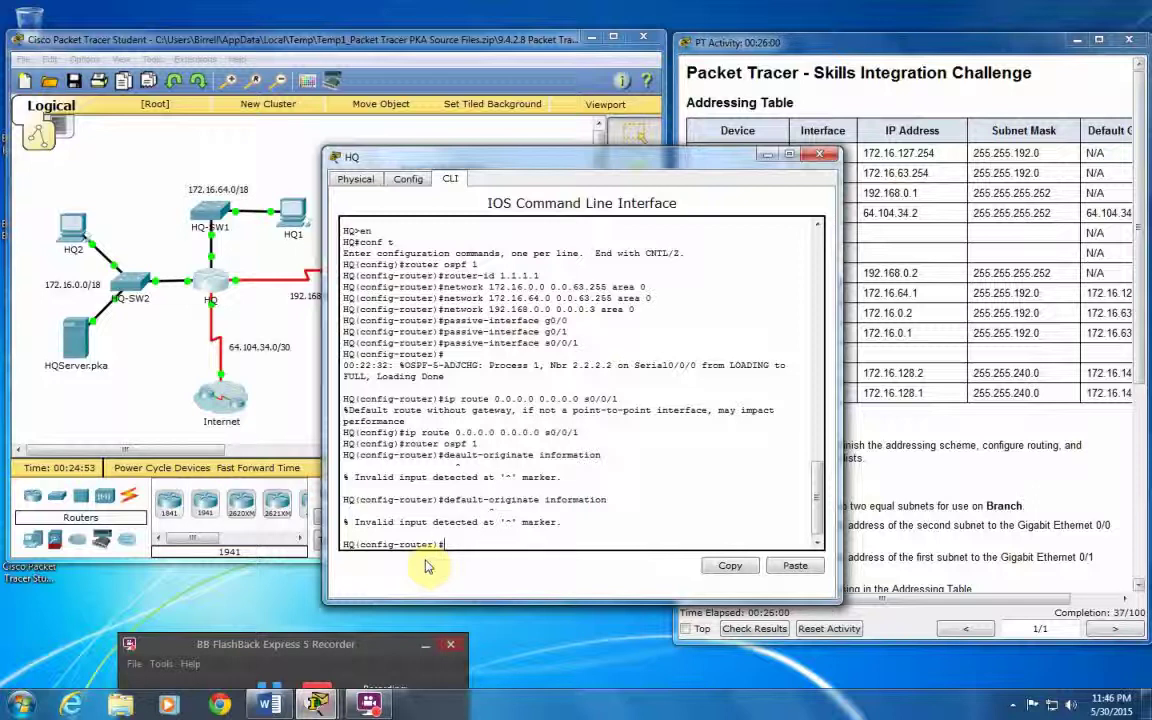
Step: Reorder the rejected command to "default-information originate", run it in HQ's OSPF process, and close the HQ window
key(Up)
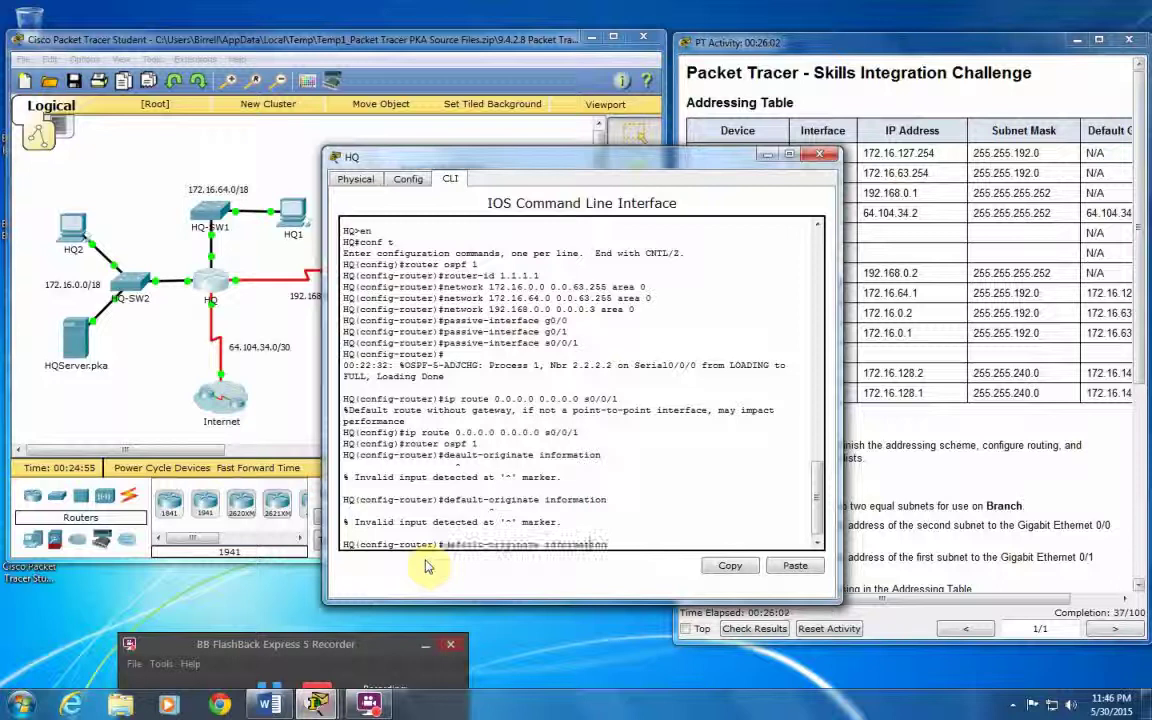
key(Left)
key(Left)
key(Left)
key(Left)
key(Left)
key(Left)
key(Left)
key(Left)
key(Left)
key(Left)
key(Left)
key(Left)
key(BackSpace)
key(BackSpace)
key(BackSpace)
key(BackSpace)
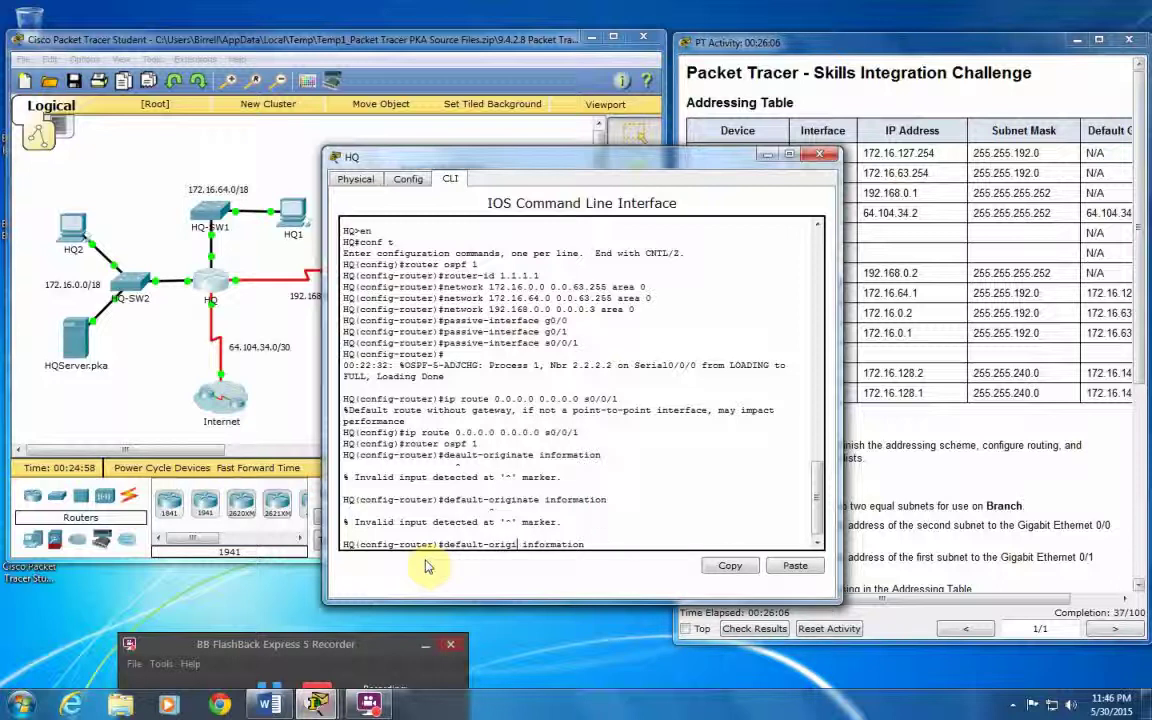
key(BackSpace)
key(BackSpace)
key(BackSpace)
key(BackSpace)
key(BackSpace)
key(Delete)
key(Right)
key(Right)
key(Right)
key(Right)
key(Right)
key(Right)
key(Right)
key(Right)
key(Right)
key(Right)
key(Right)
text(or)
text(iginate)
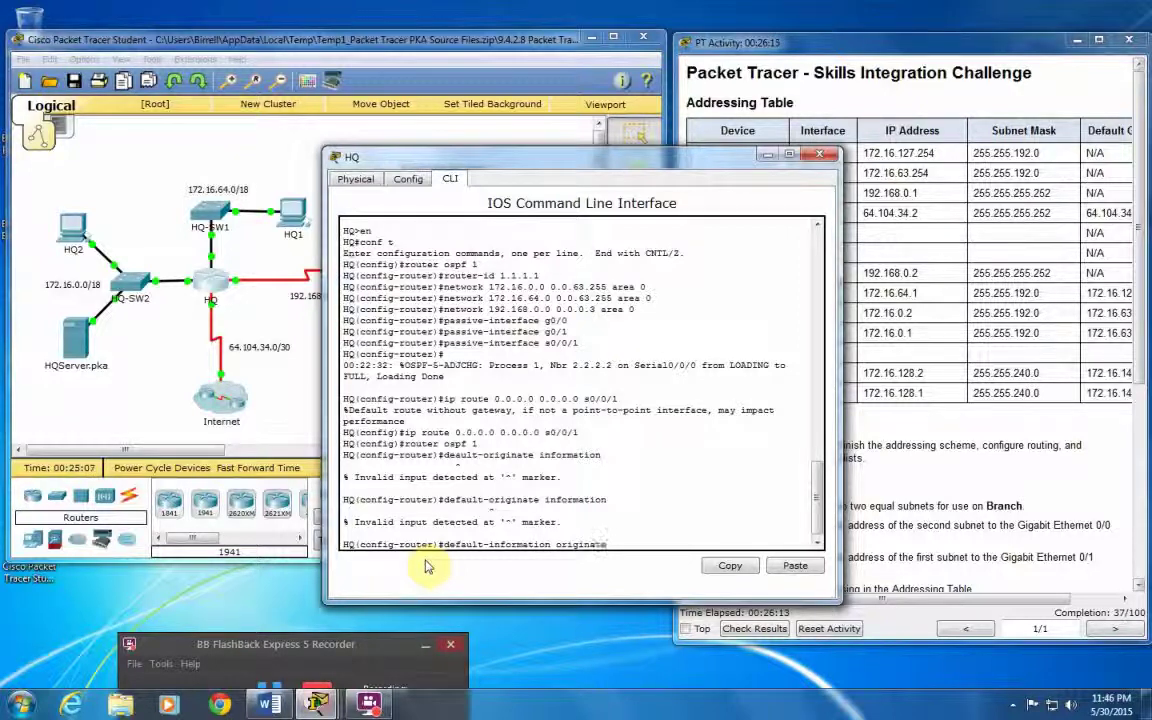
key(Return)
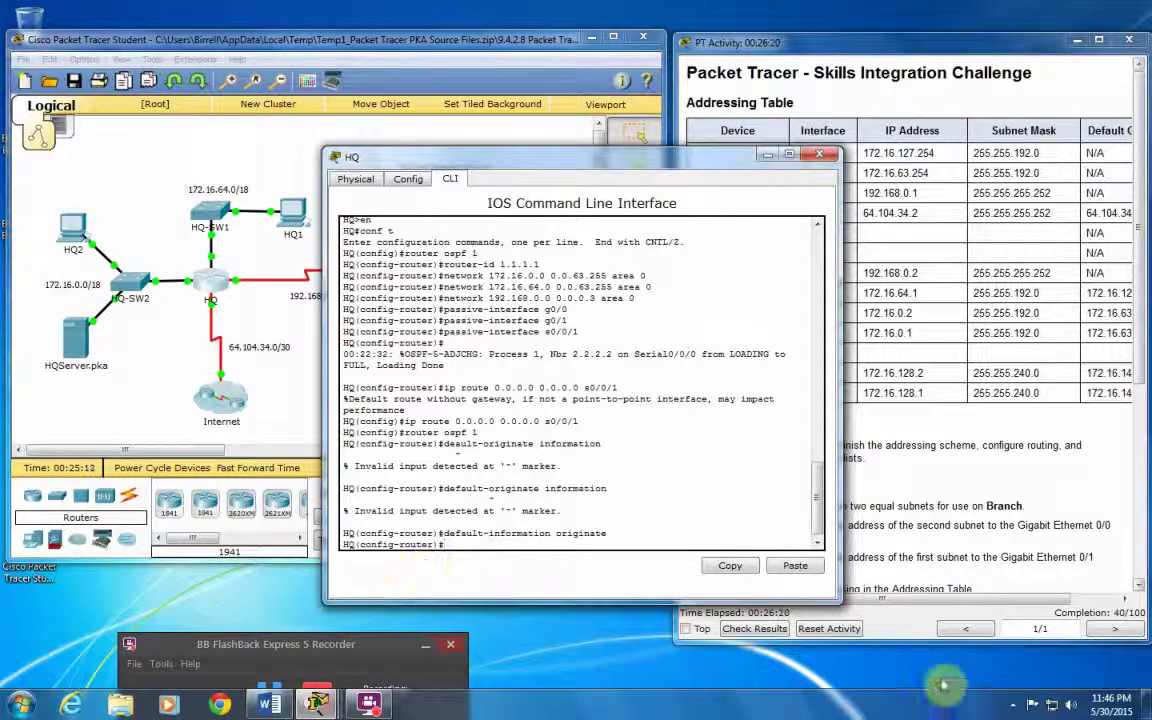
drag(665, 155, 452, 121)
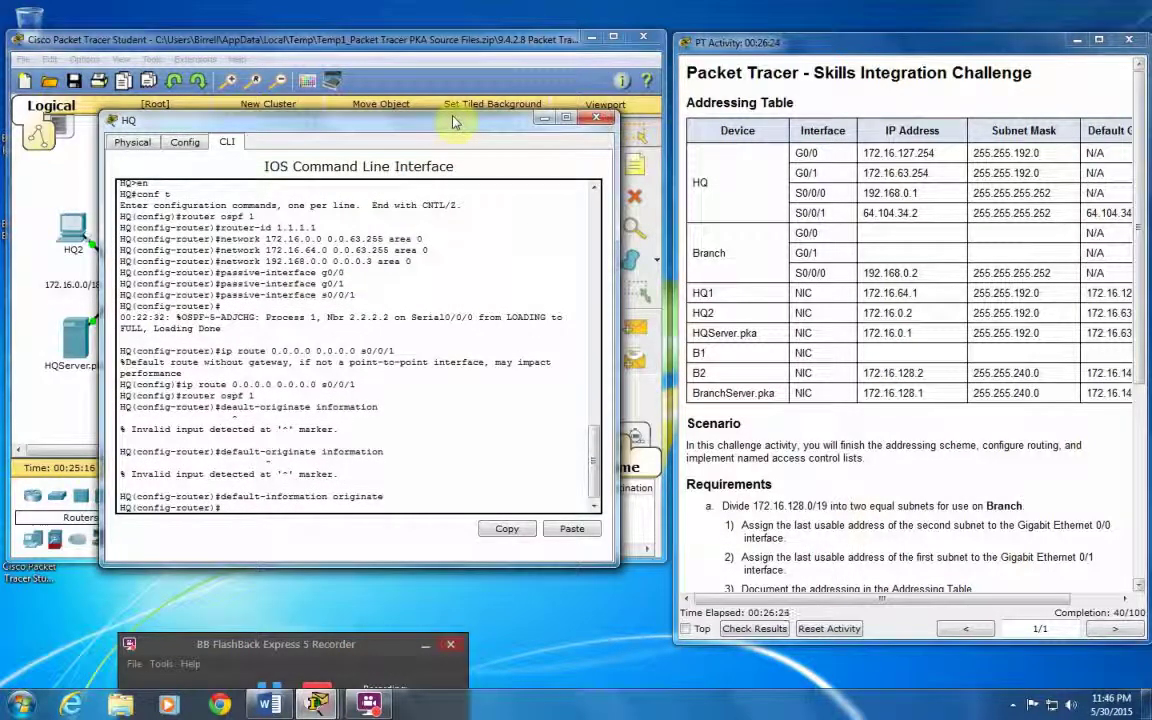
click(600, 121)
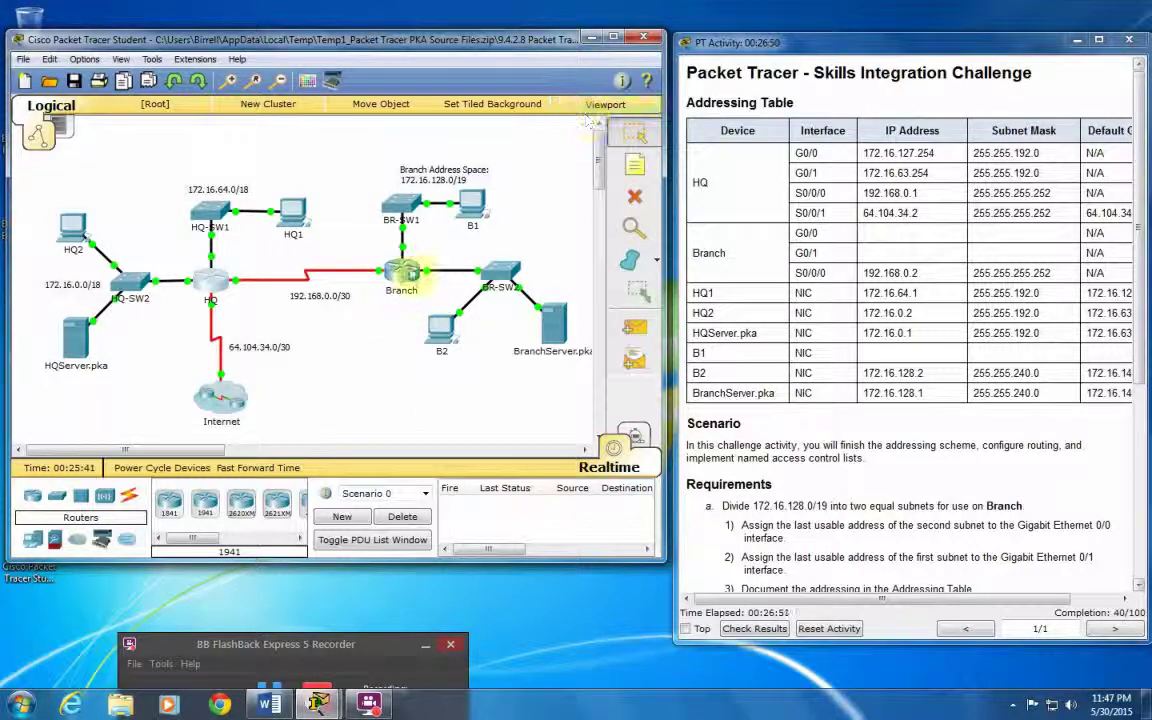
Step: On the Branch router, leave OSPF configuration and try to create an access list with "access-list extended HDServer"
click(401, 269)
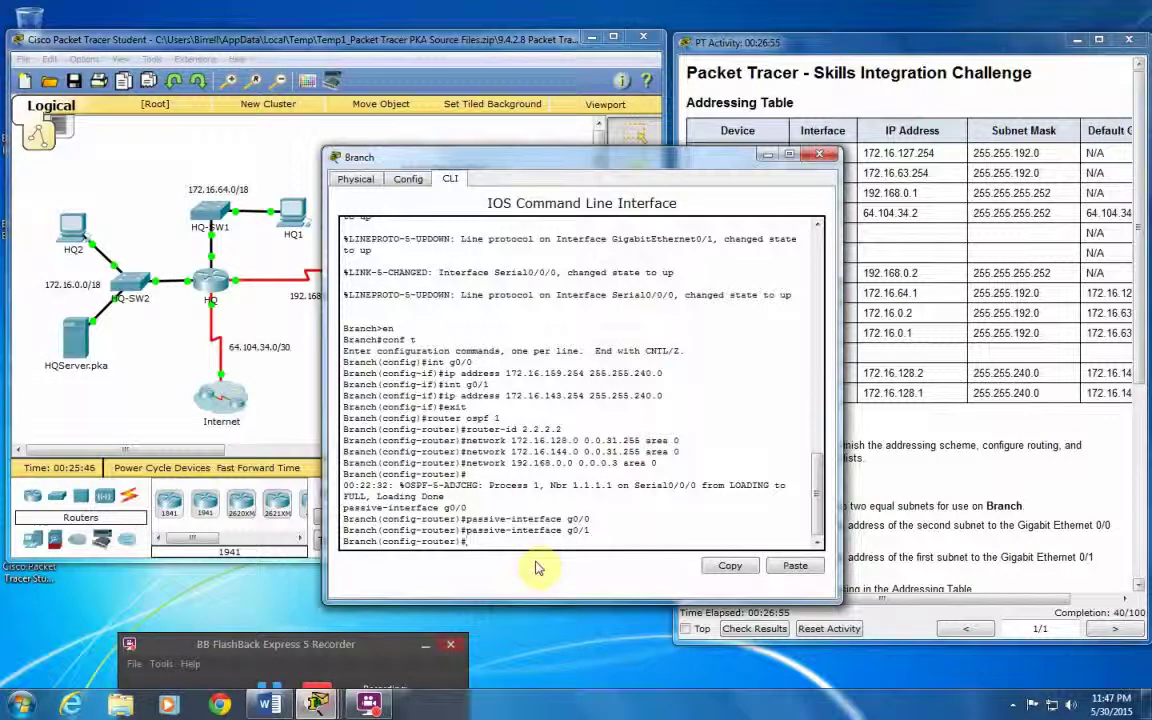
text(exit)
key(Return)
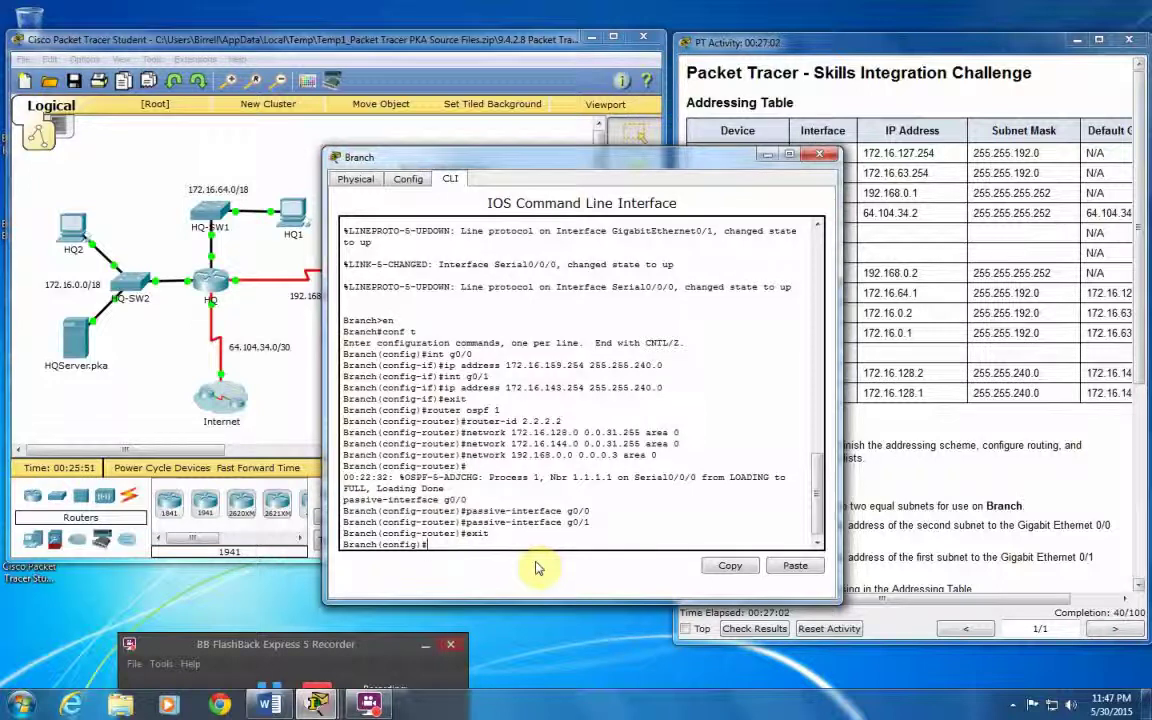
text(access-list extended HDServer)
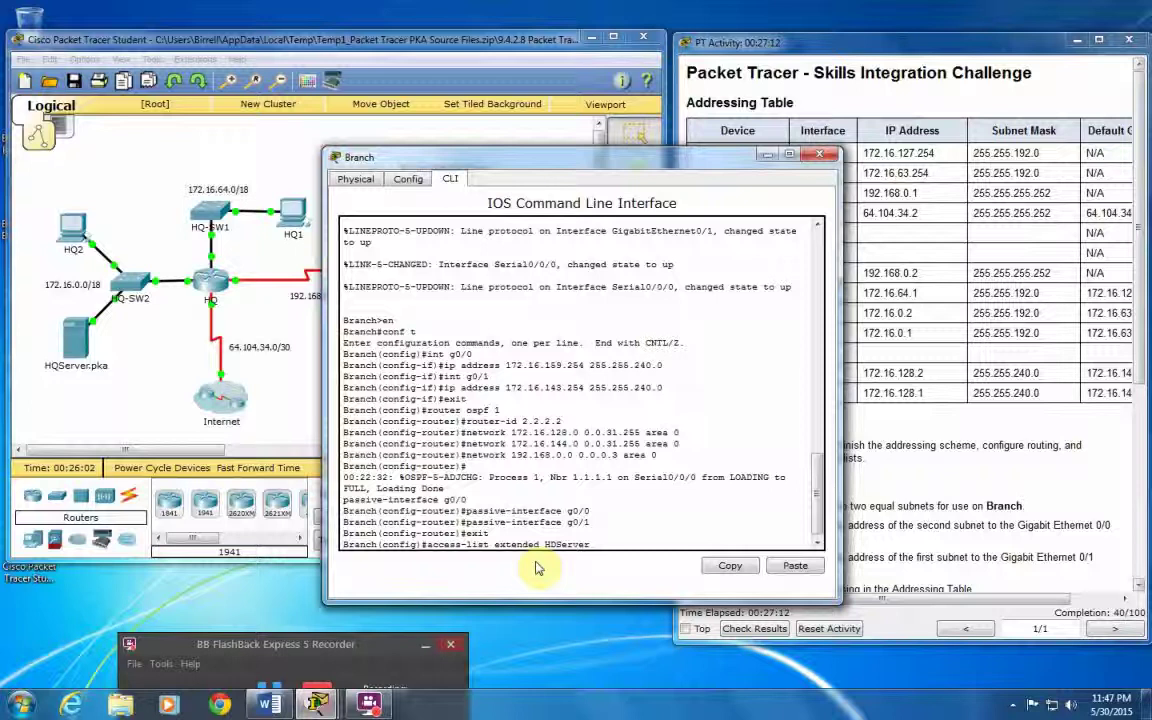
key(Return)
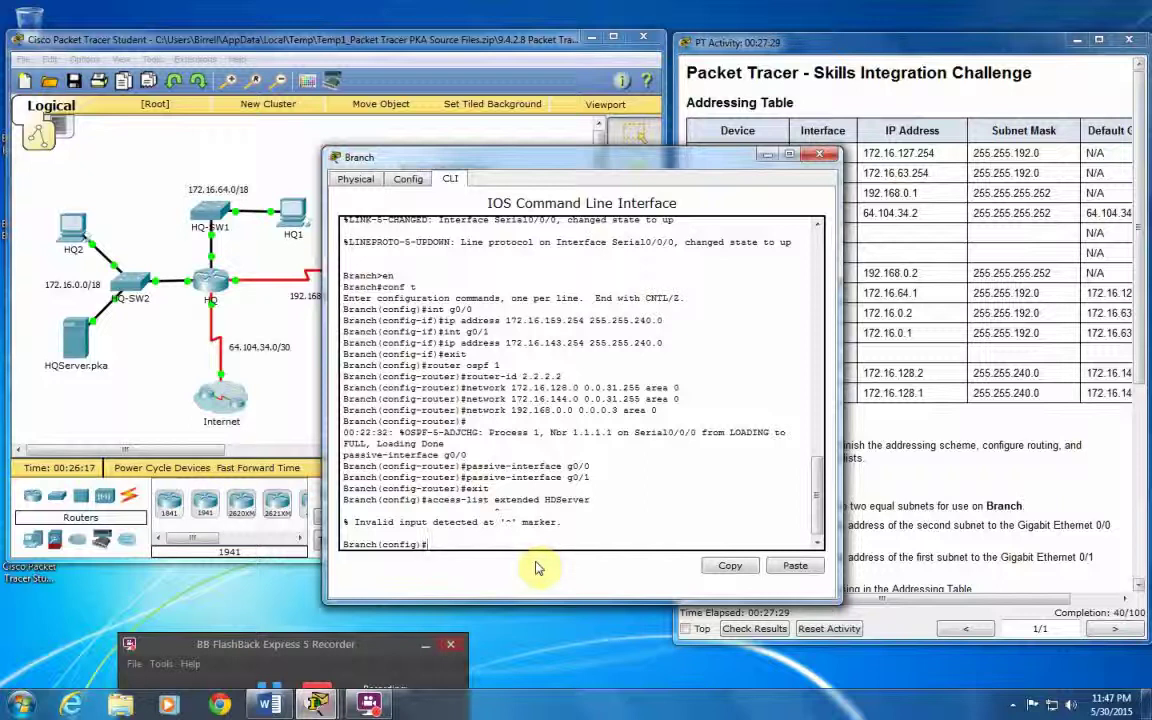
Step: Correct the access list name to HQServer and retry the command as "access-list extended HQServer"
key(Up)
key(Left)
key(Left)
key(Left)
key(Left)
key(Left)
key(Left)
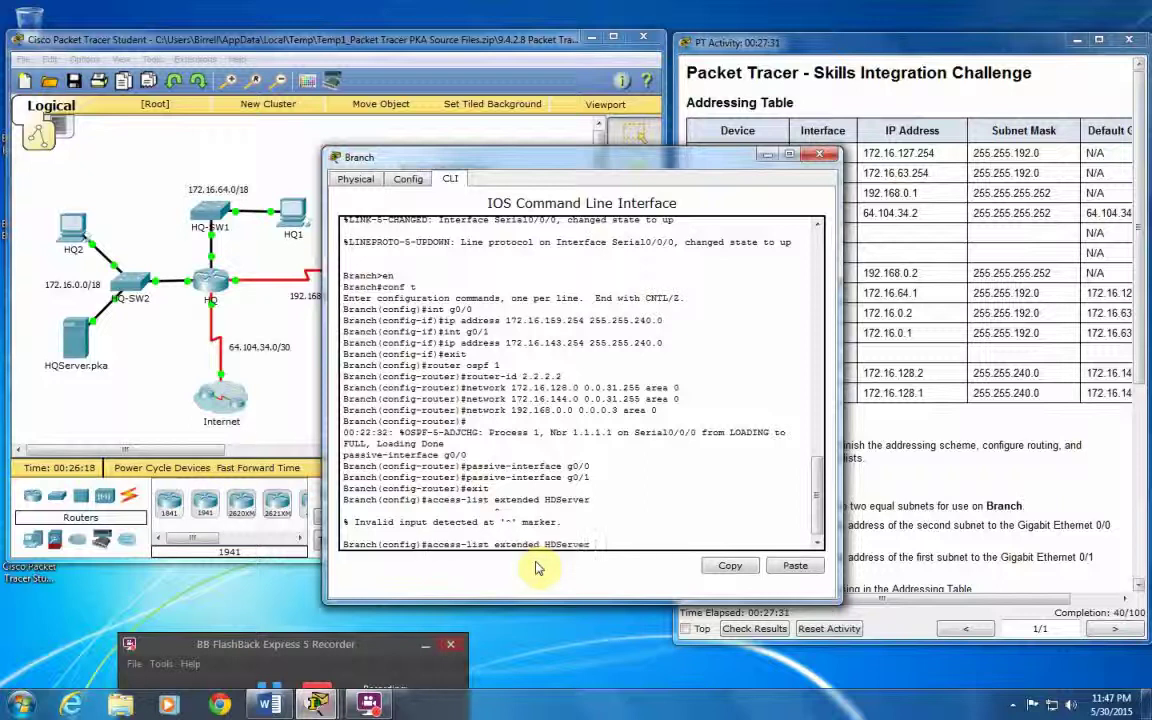
key(BackSpace)
text(Q)
key(Return)
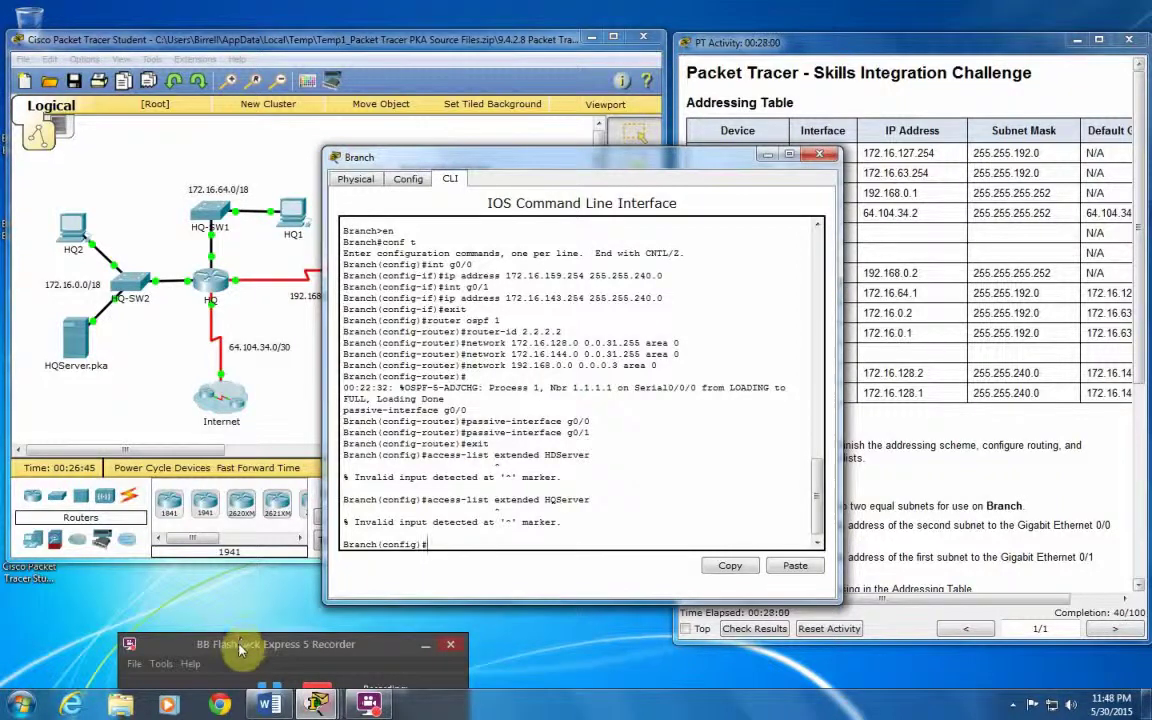
drag(241, 647, 233, 532)
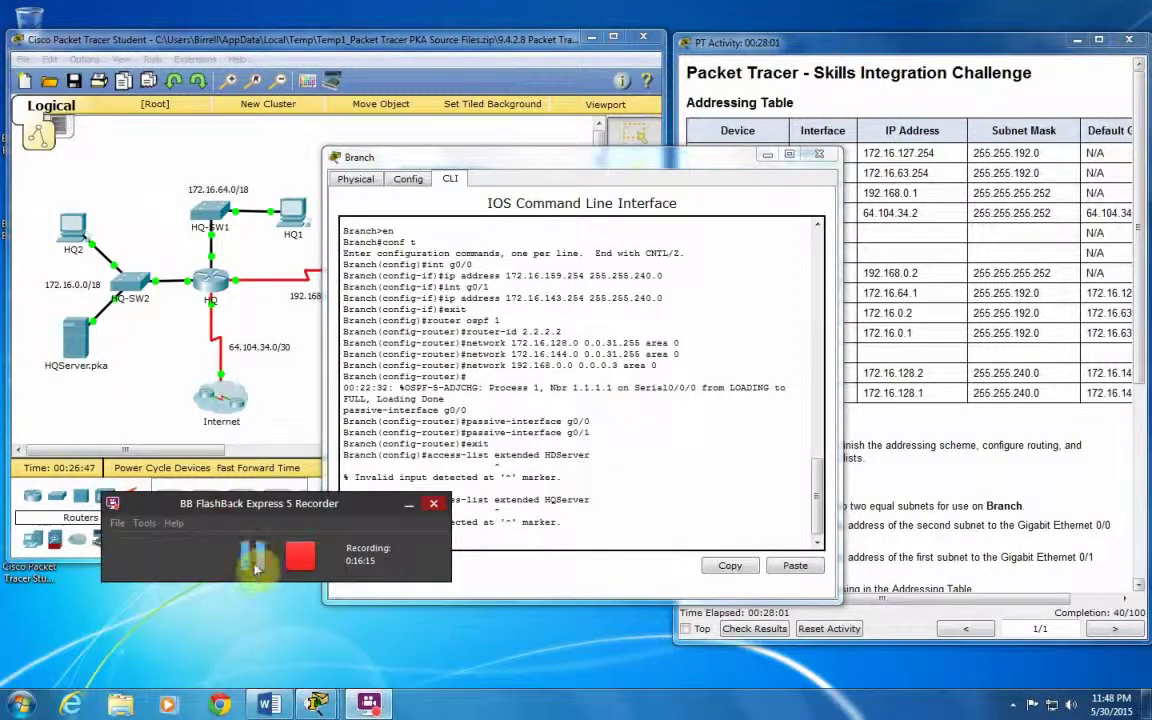
click(256, 564)
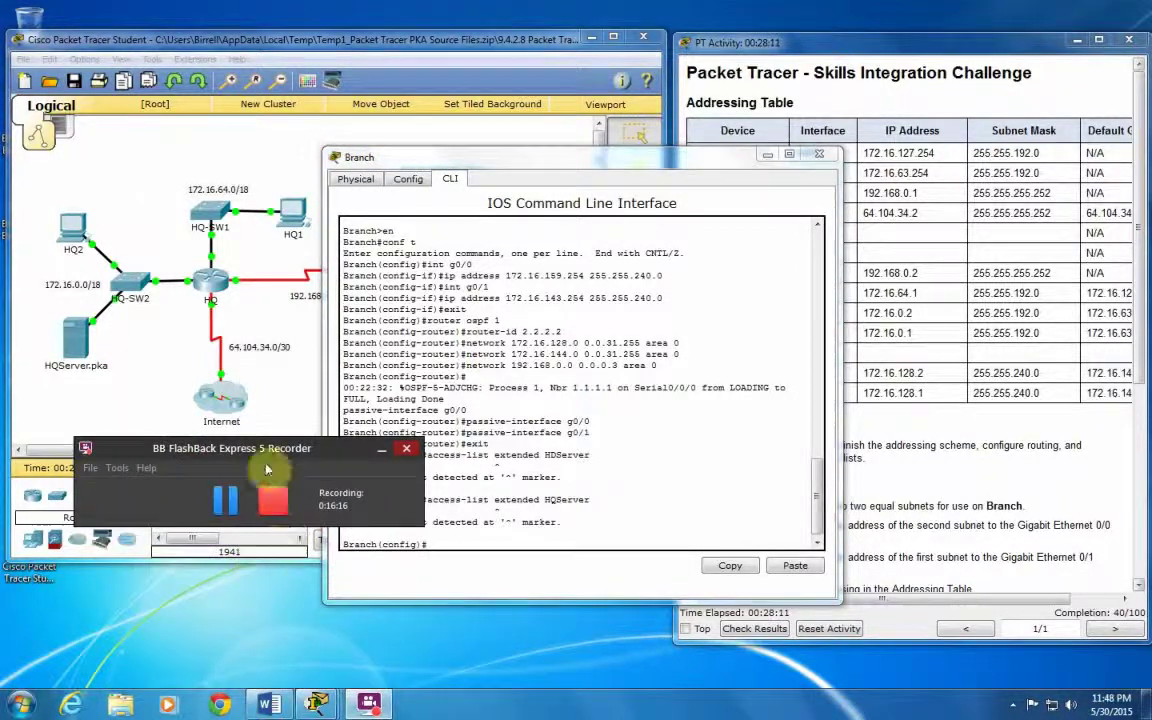
drag(262, 455, 322, 664)
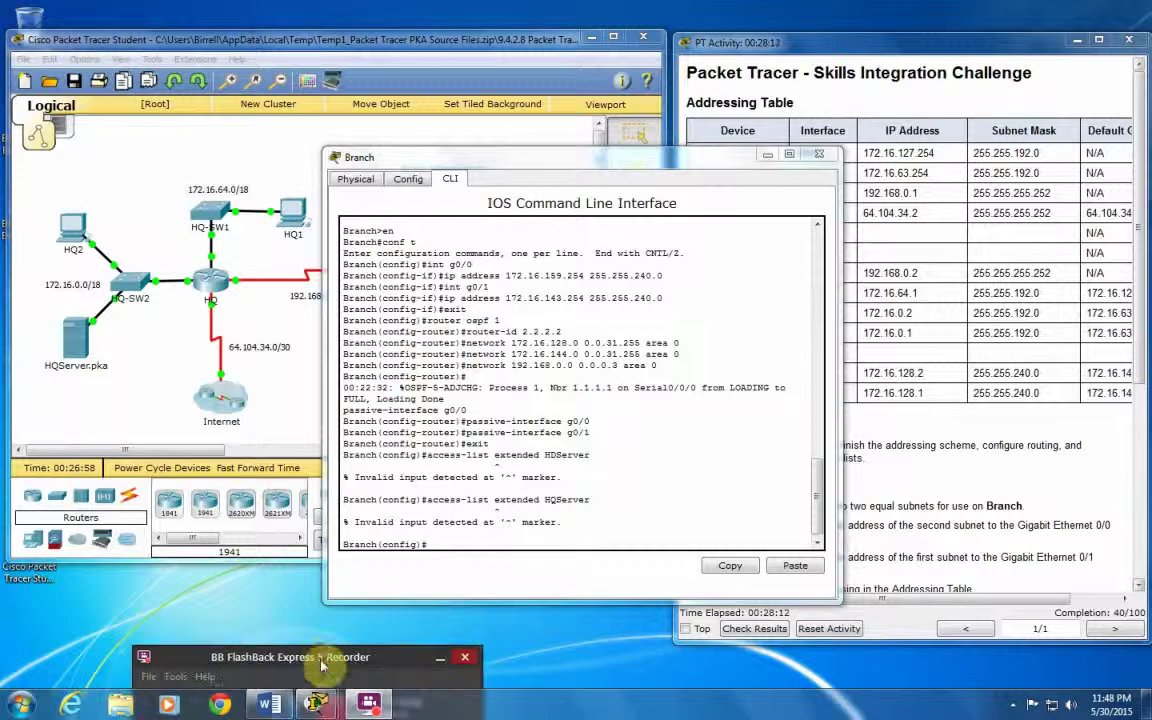
Step: Add the missing "ip" keyword in front and create Branch's named ACL with "ip access-list extended HQServer"
click(426, 544)
key(Up)
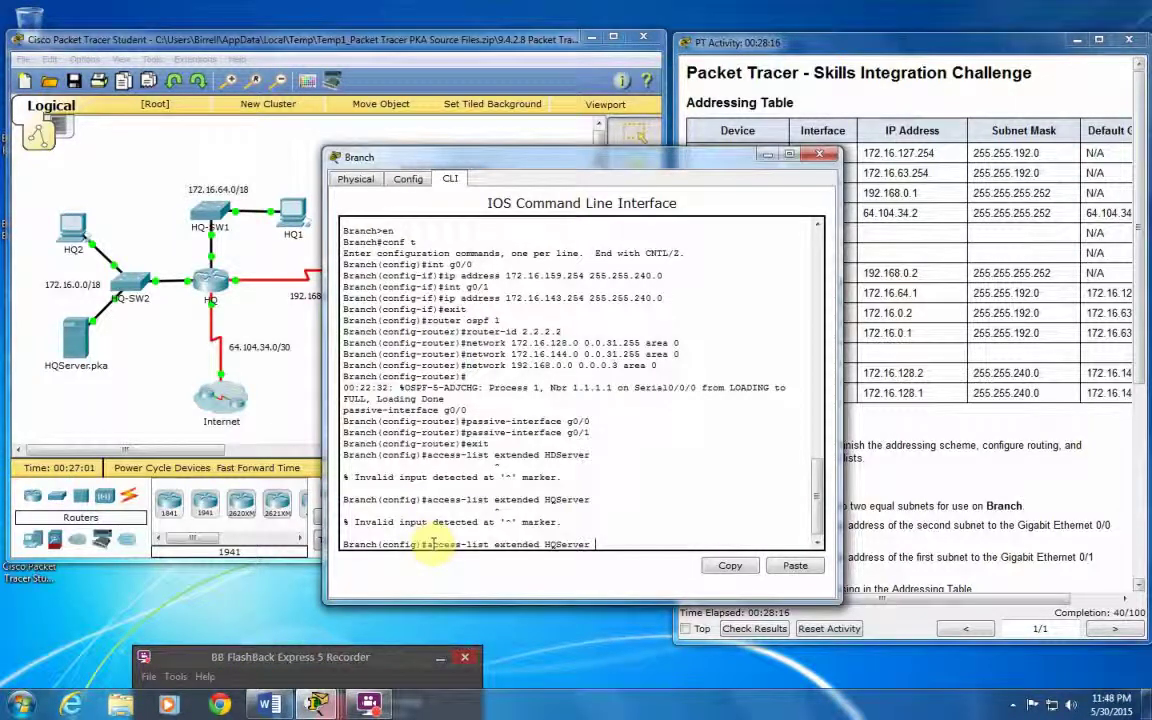
key(Left)
key(Left)
key(Left)
key(Left)
key(Left)
key(Left)
key(Left)
key(Left)
key(Left)
key(Left)
key(Left)
key(Left)
key(Left)
key(Left)
key(Left)
key(Left)
key(Left)
key(Left)
key(Left)
key(Left)
key(Left)
key(Left)
key(Left)
key(Left)
key(Left)
key(Left)
key(Left)
key(Left)
key(Left)
text(ip)
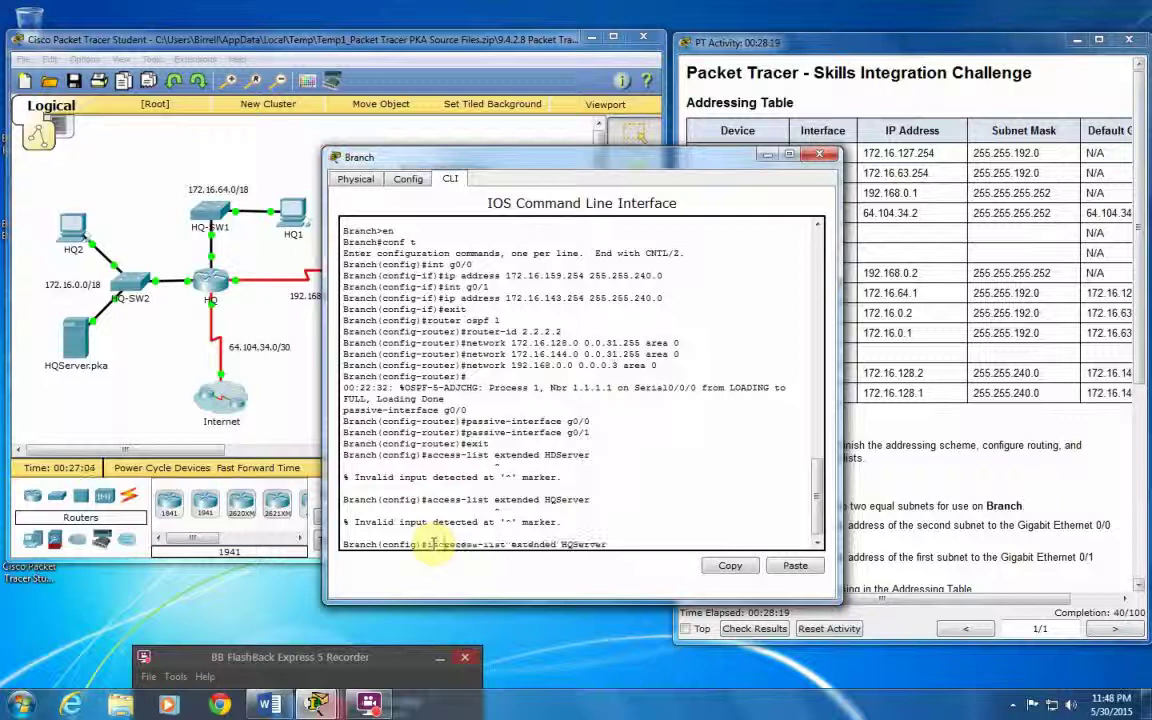
key(Return)
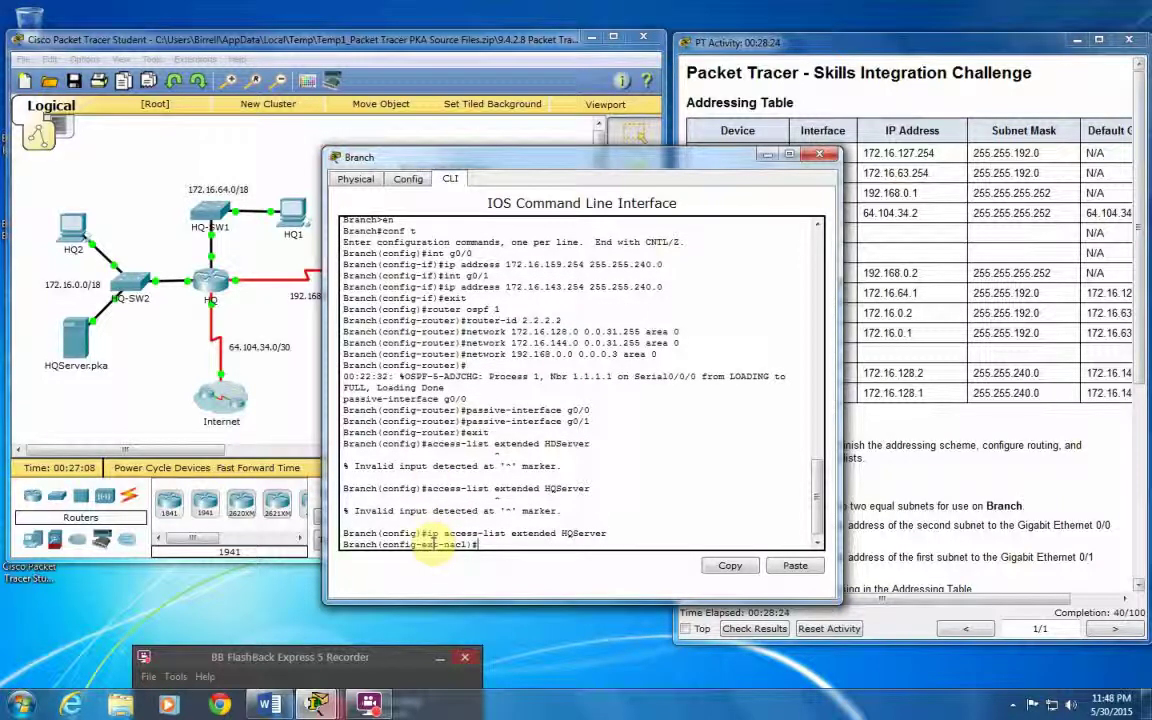
Step: Try to add a rule to the HQServer access list with "ip any host 172.16.0.1"
text(de an)
text(y)
text( host 17)
text(2.1)
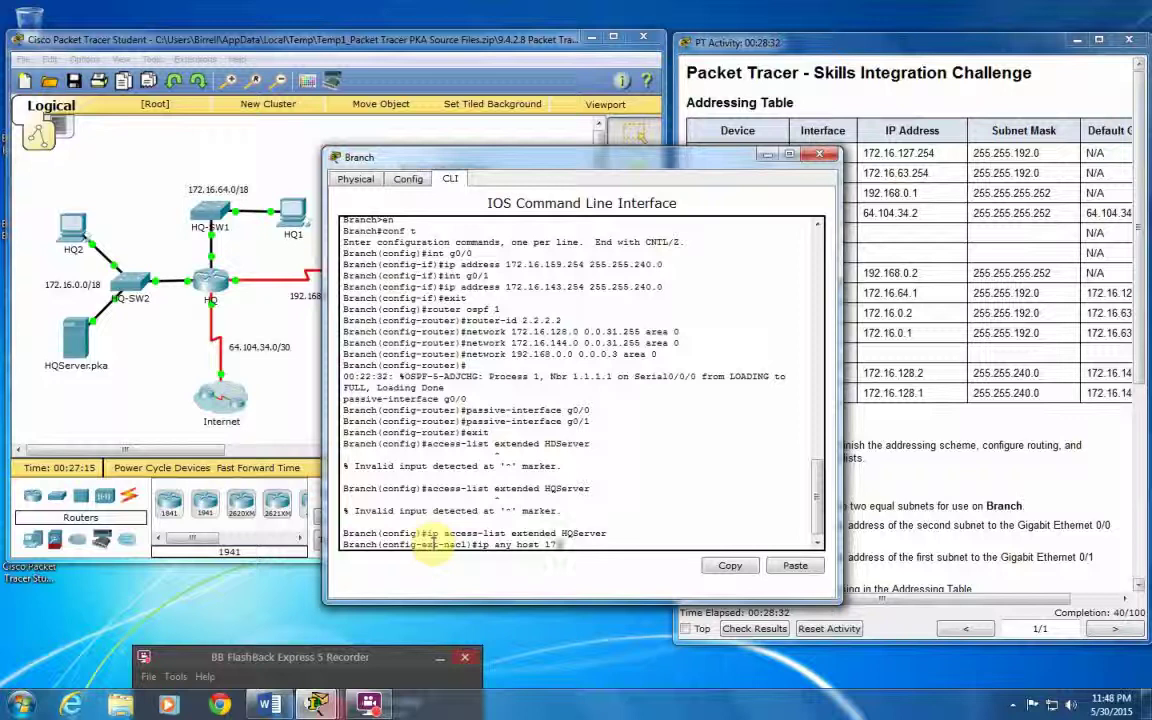
text(6.0.1)
key(Return)
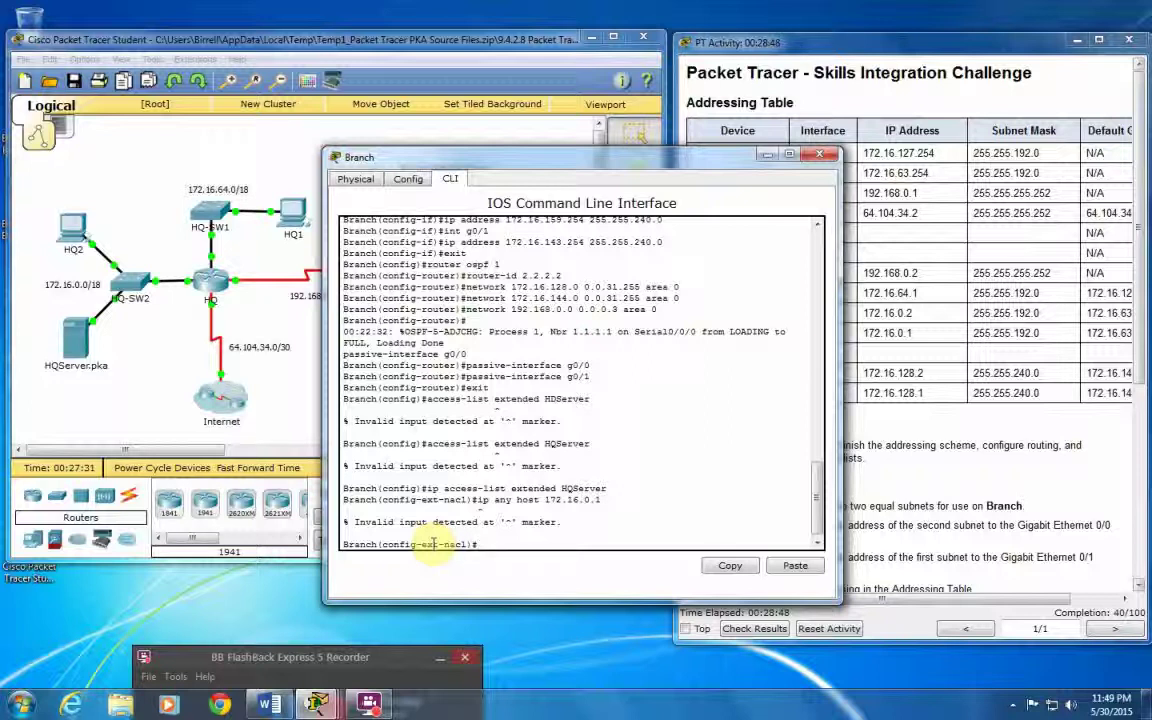
Step: Add the rules "deny ip any host 172.16.0.1" and "permit ip any any" to the HQServer access list
key(Up)
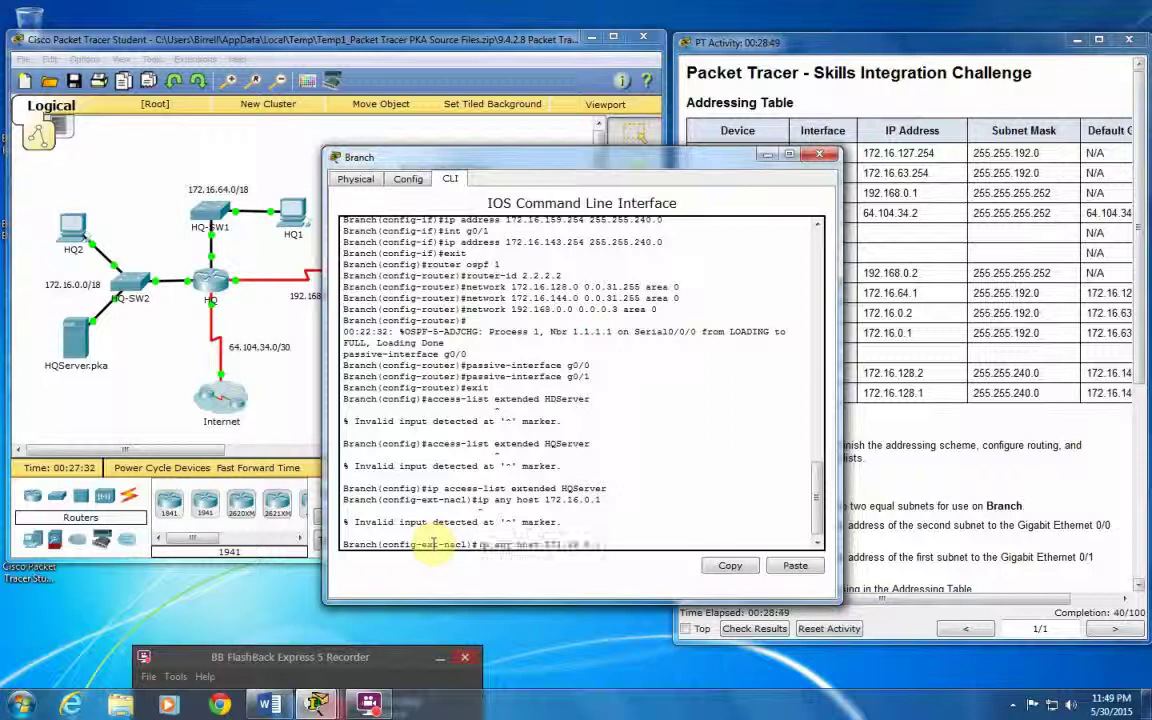
key(Left)
key(Left)
key(Left)
key(Left)
key(Left)
key(Left)
key(Left)
key(Left)
key(Left)
key(Left)
key(Left)
key(Left)
key(Left)
key(Left)
key(Left)
key(Left)
key(Left)
key(Left)
key(Left)
key(Left)
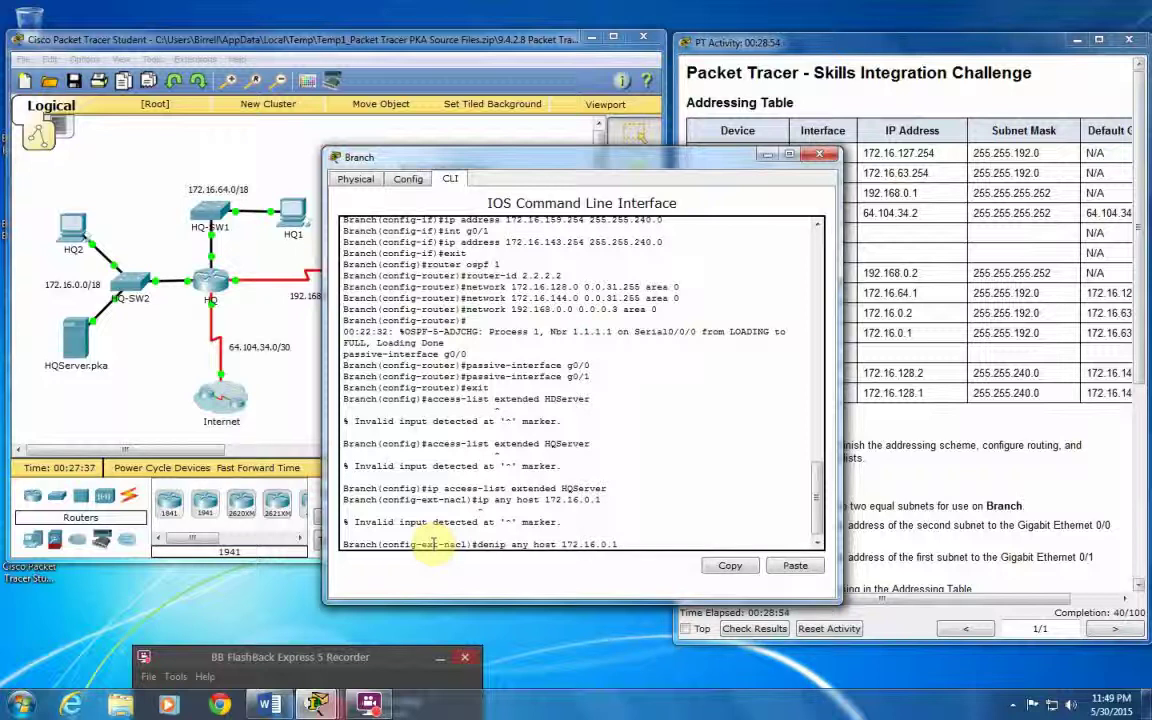
text(deny)
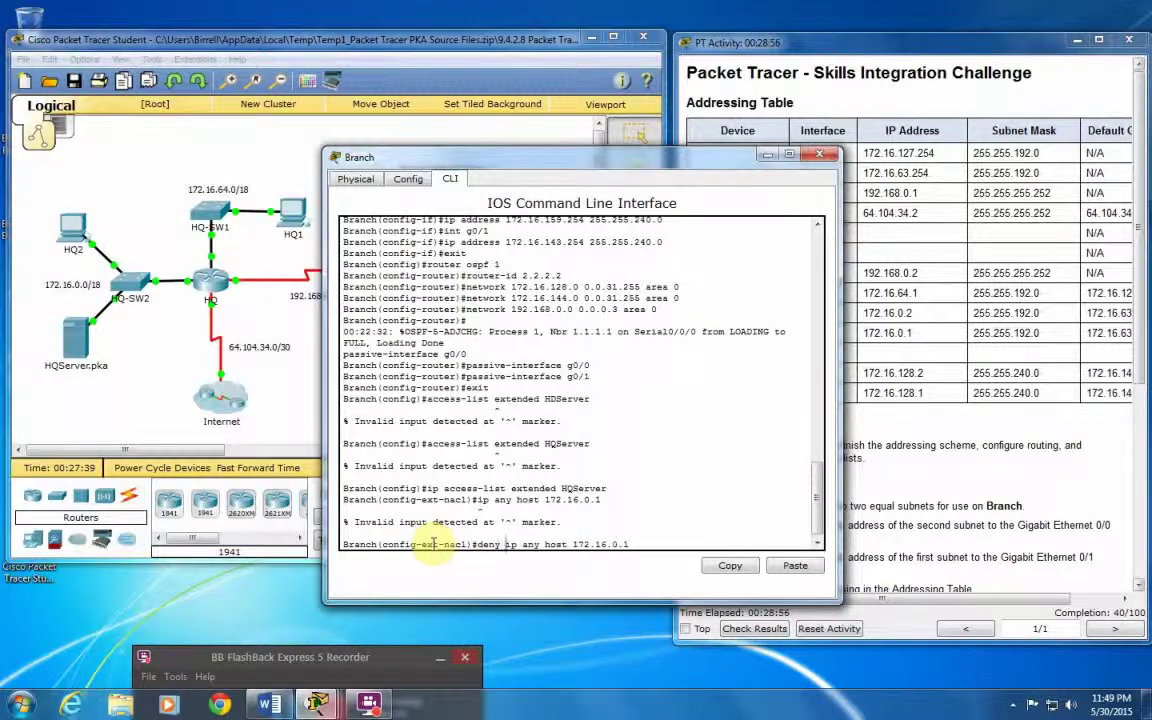
key(Return)
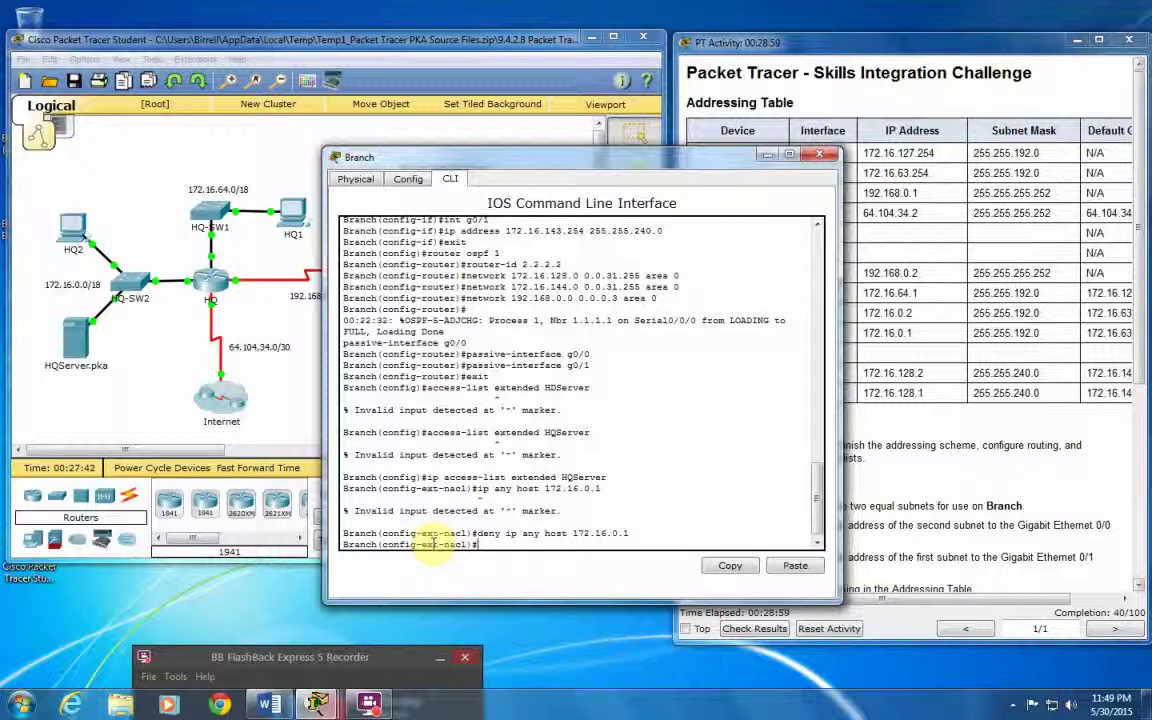
text(permit ip any any)
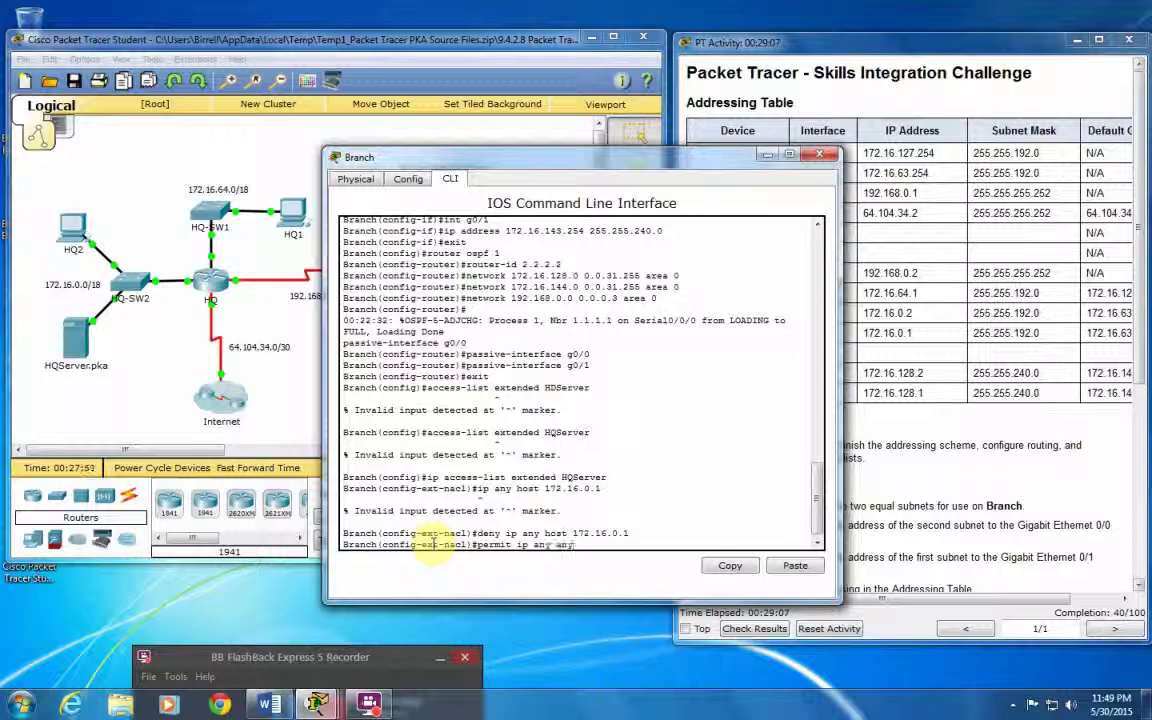
key(Return)
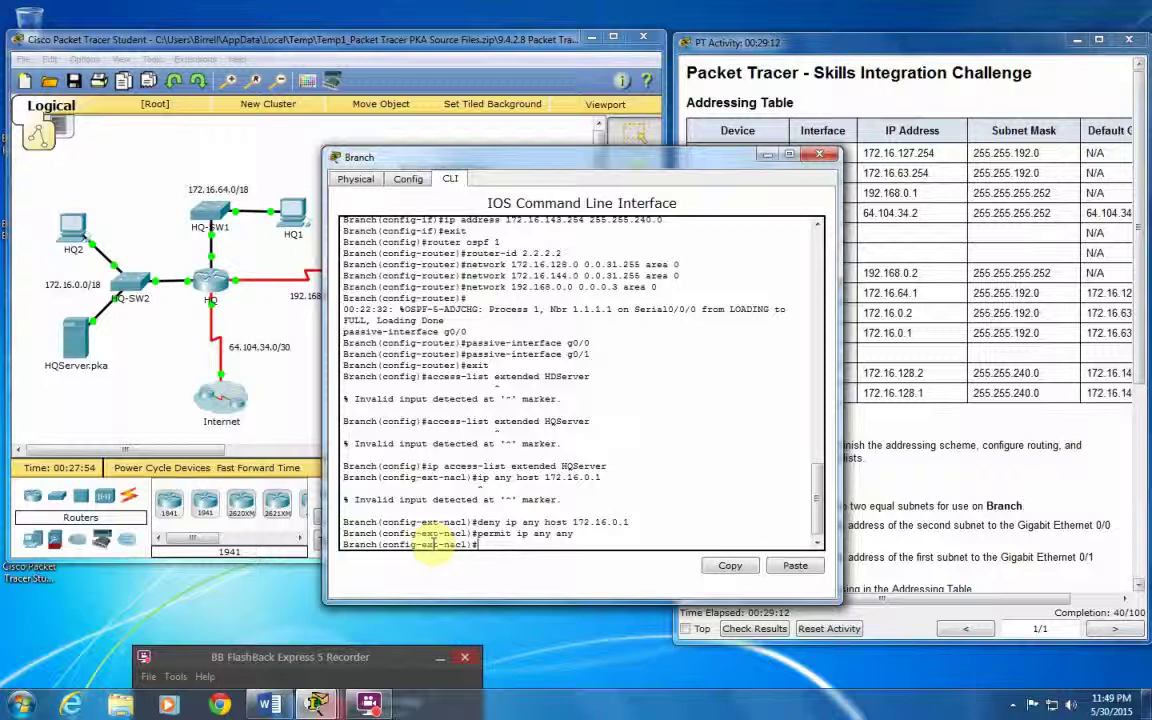
Step: Apply the HQServer access list inbound on Branch interface g0/0 and close the Branch window
text(int g0/0)
key(Return)
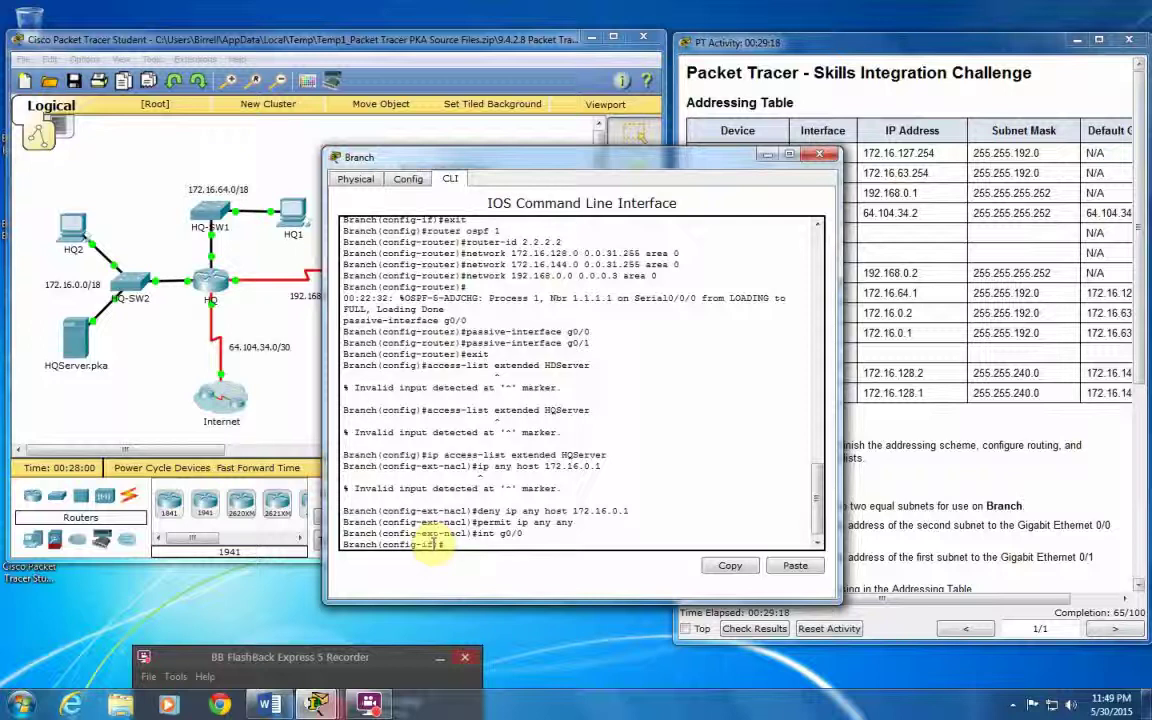
text(ip access-group)
text(HQServer)
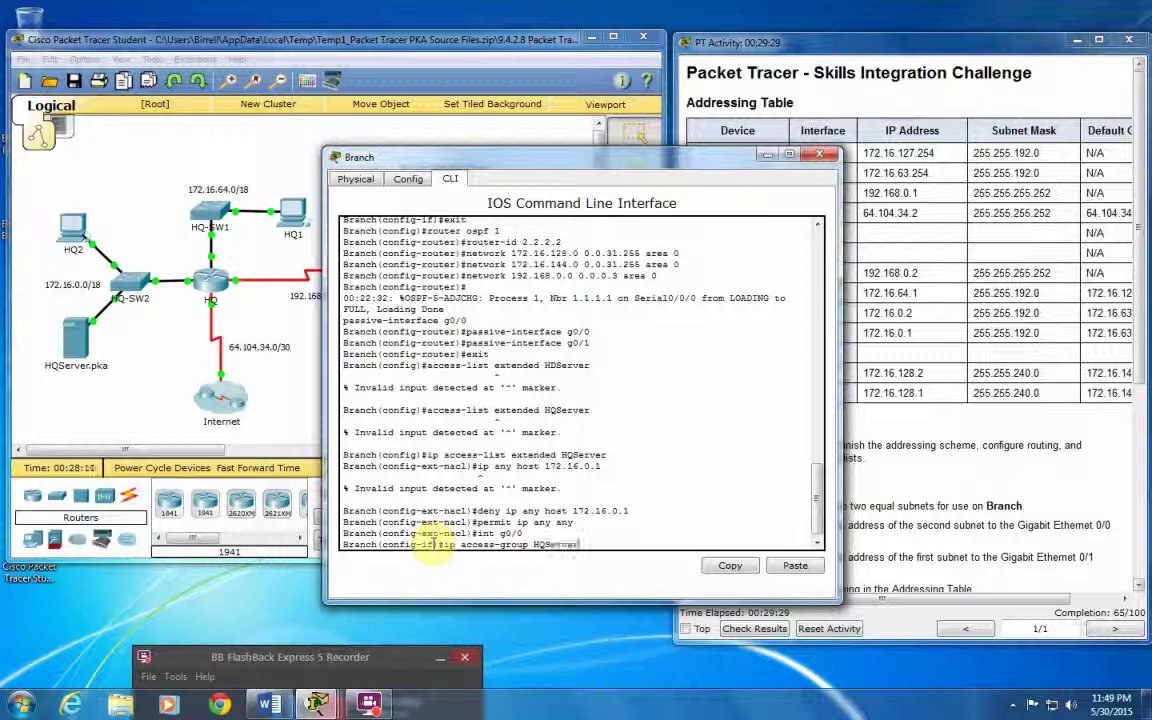
text( in)
key(Return)
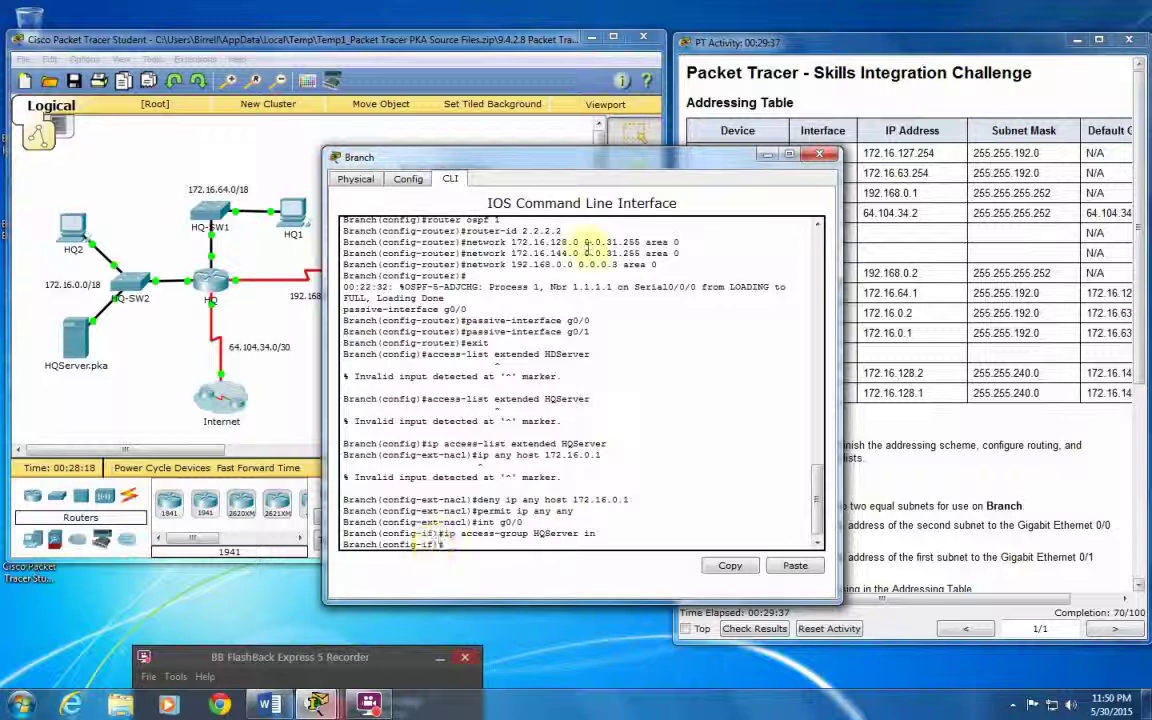
click(819, 154)
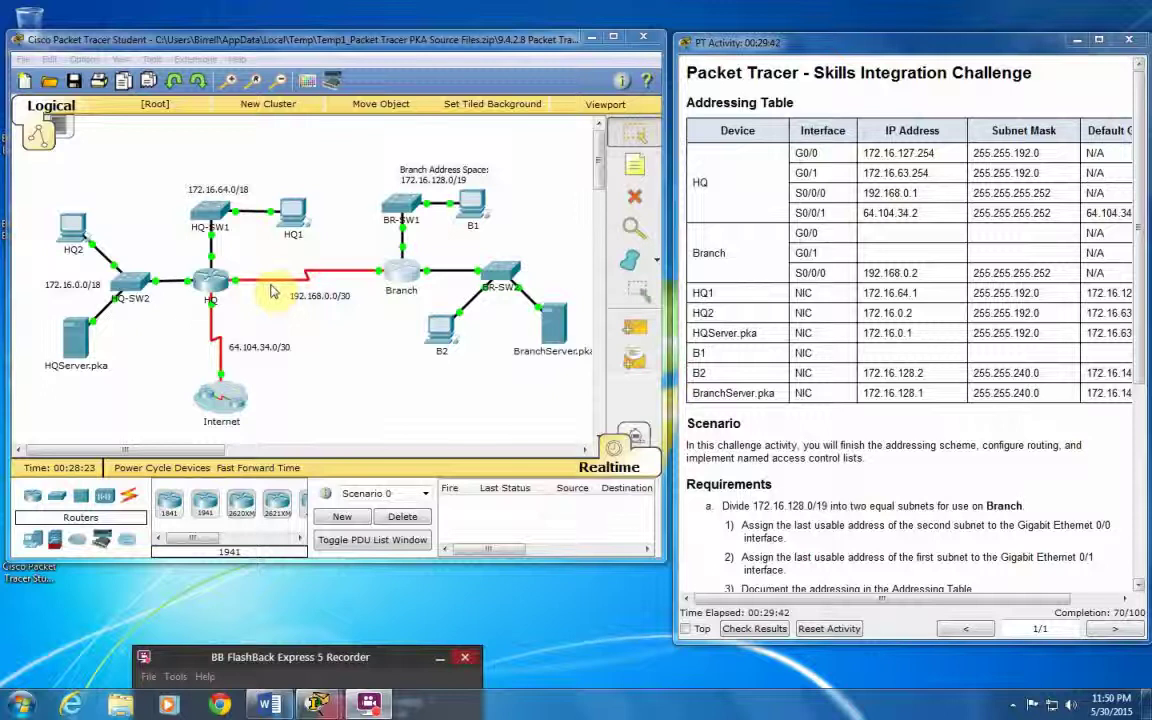
Step: On the HQ router, leave OSPF configuration and create an extended named access list called "Brach"
click(213, 285)
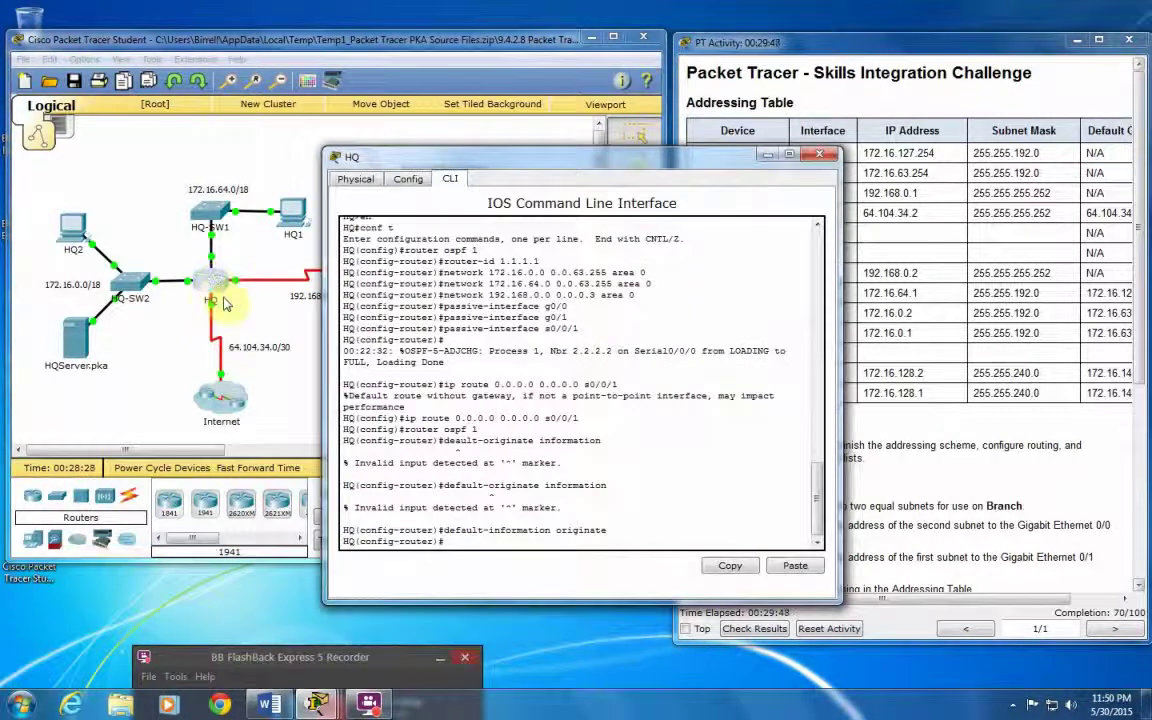
text(exit)
key(Return)
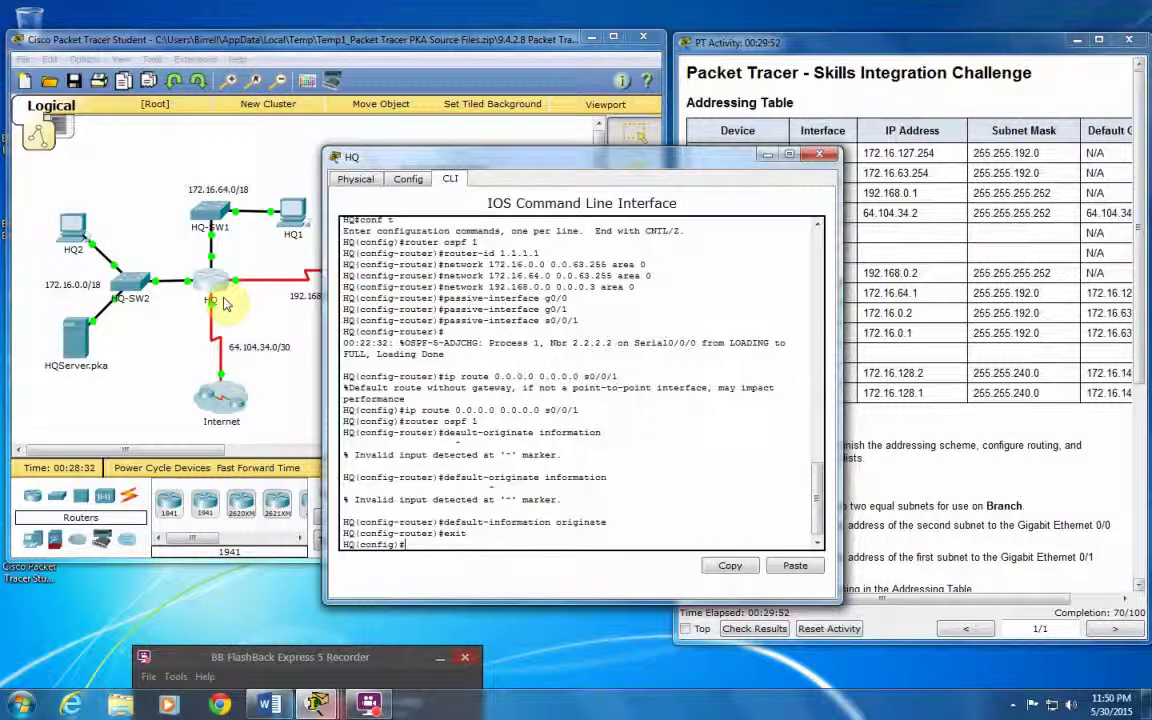
text(ip route)
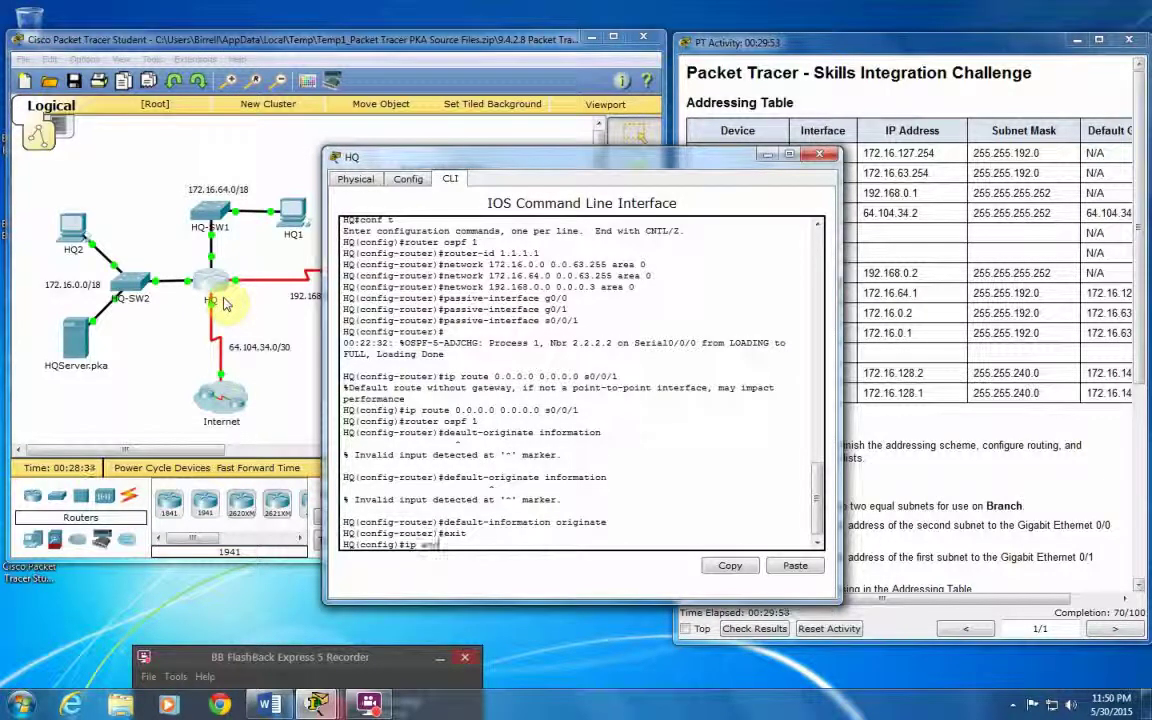
text(ess-list ex)
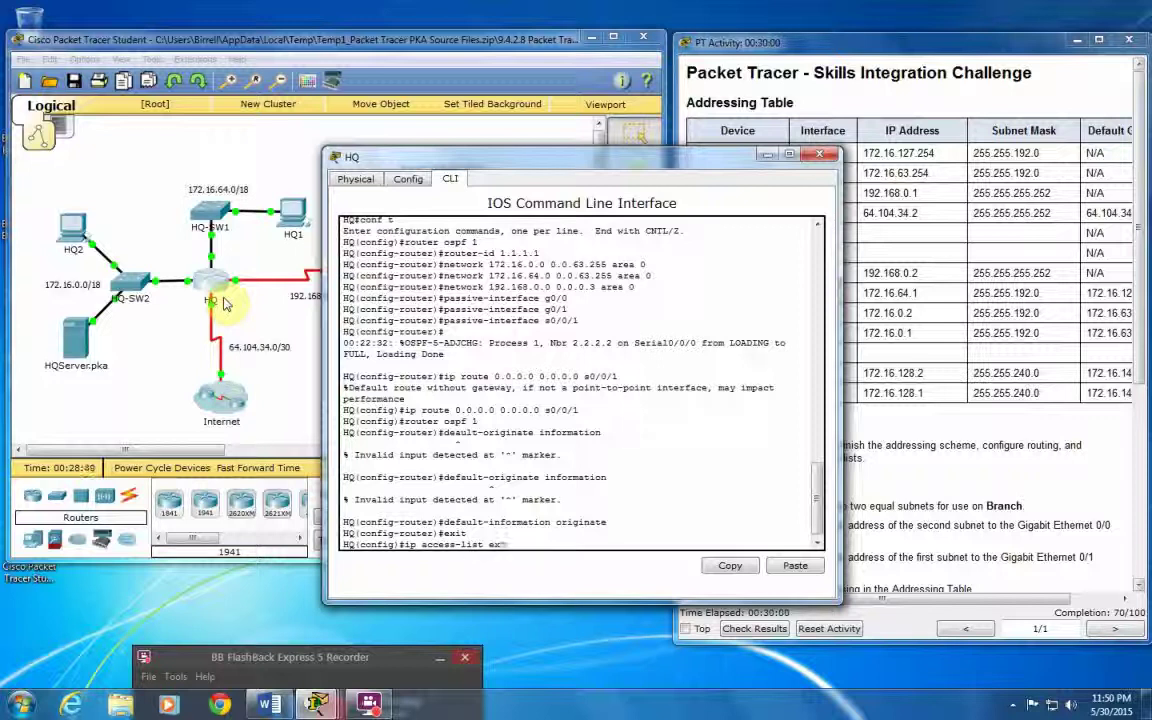
text(tended Brach)
key(Return)
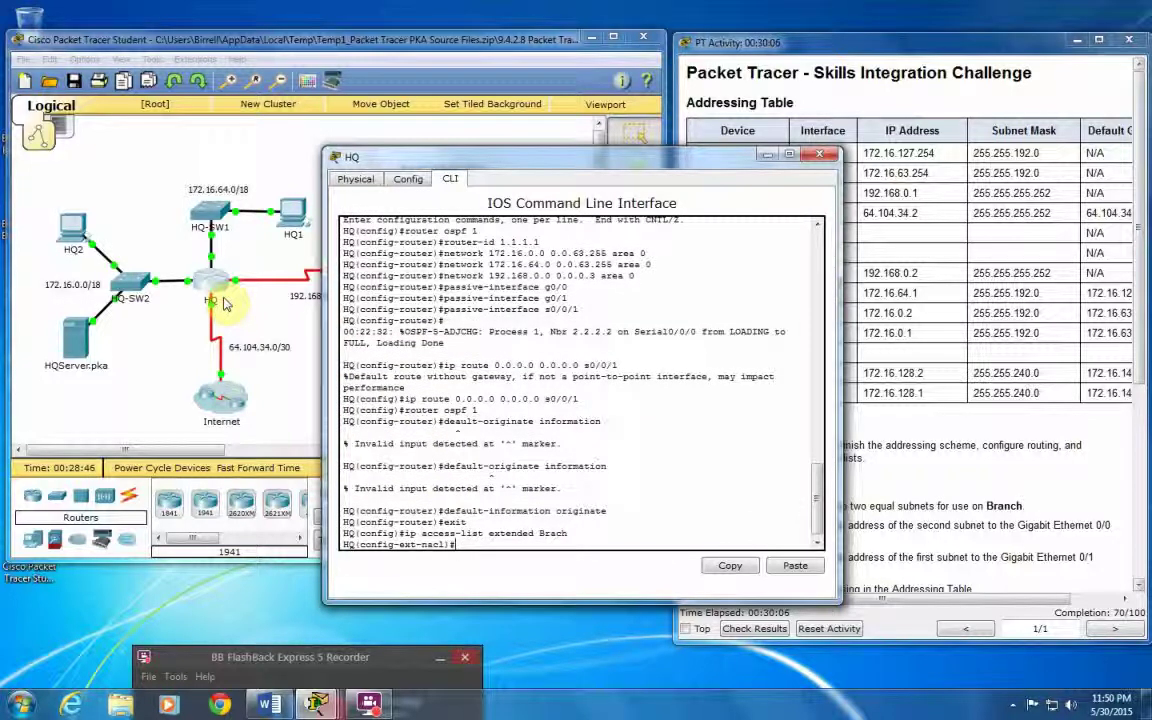
Step: Create an extended named access list called "BranchServer" on the HQ router
key(Up)
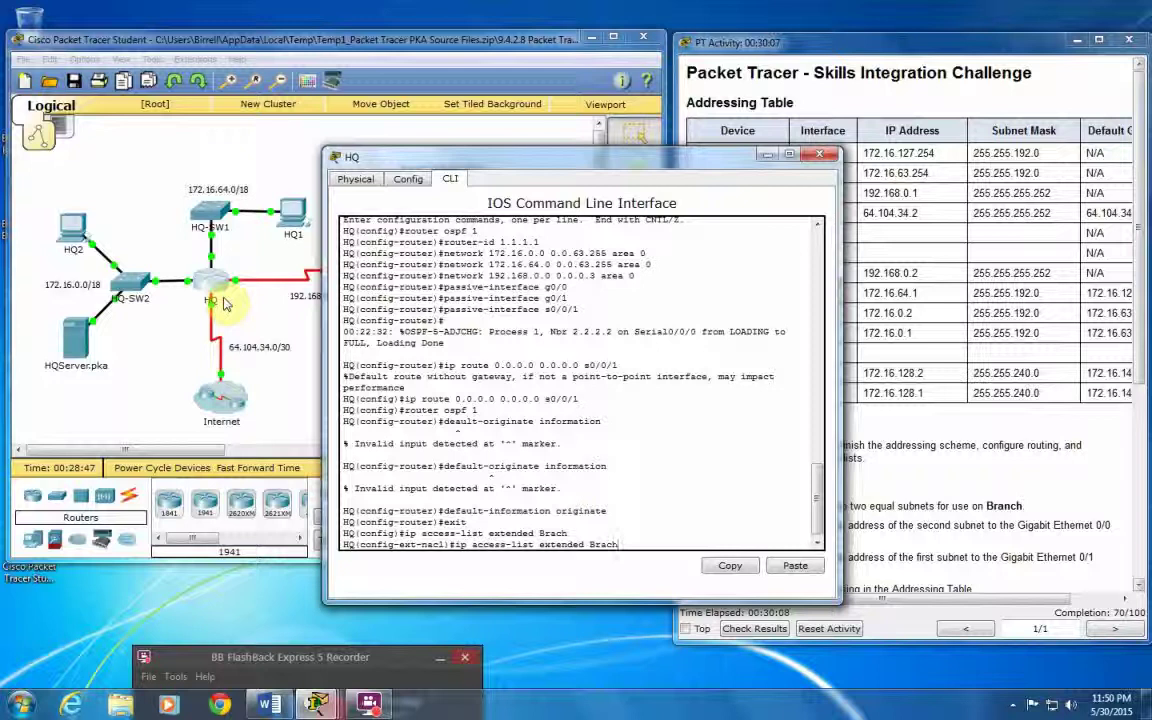
key(BackSpace)
key(BackSpace)
text(nchServer)
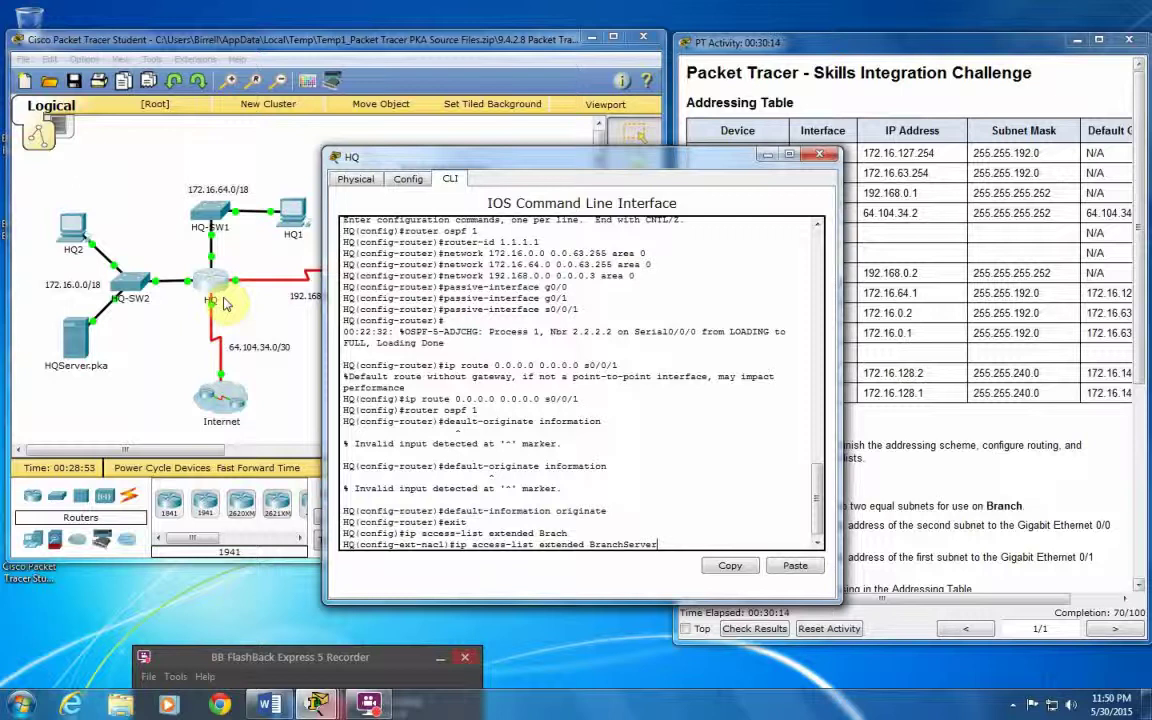
key(Return)
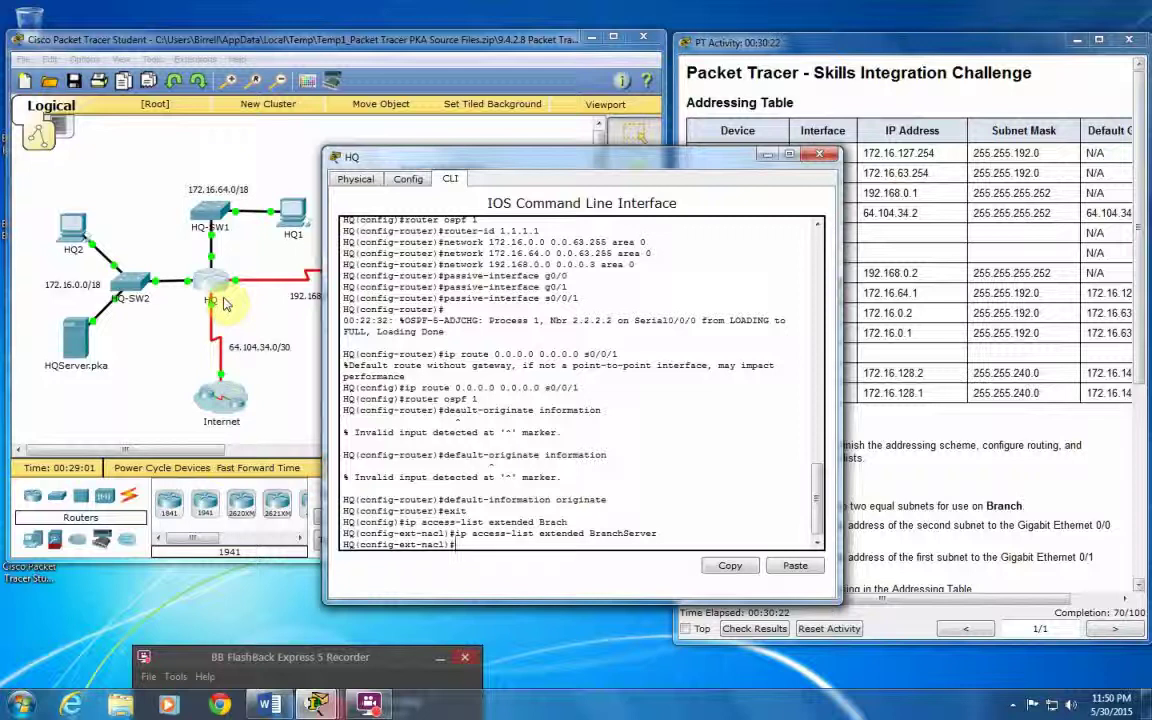
Step: Add the rule "deny tcp any host 172.16.128.1 eq 80" to the BranchServer access list
text(deny )
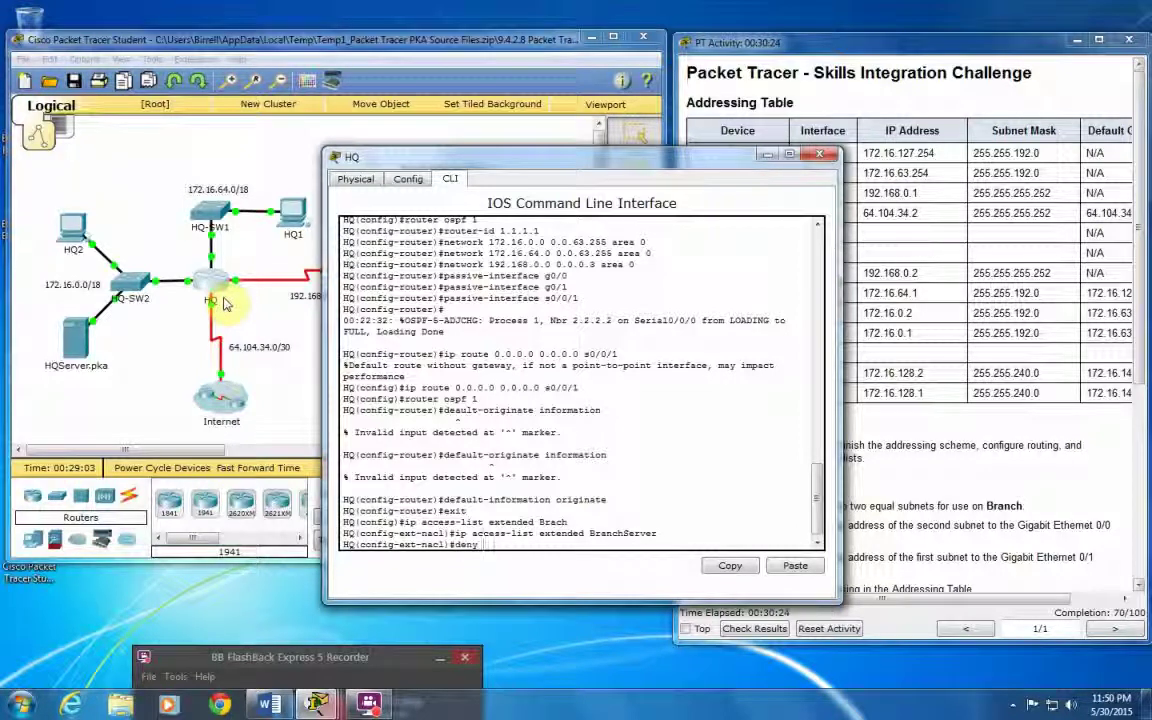
text(t)
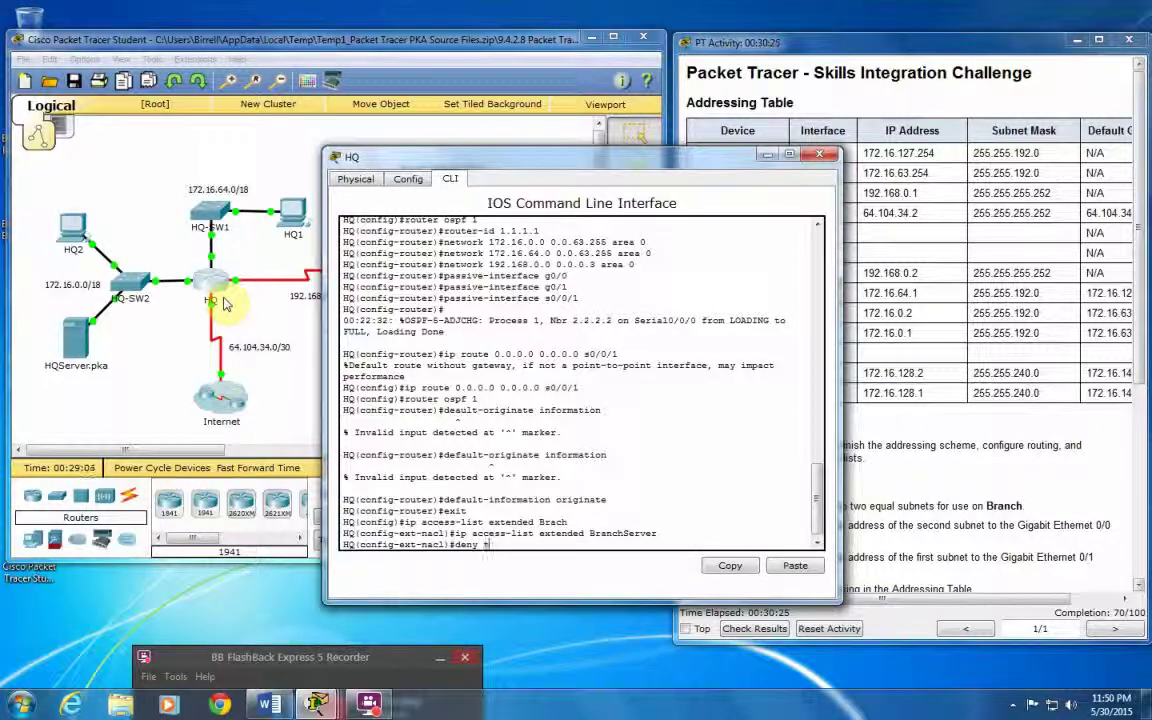
text(cp any host 1)
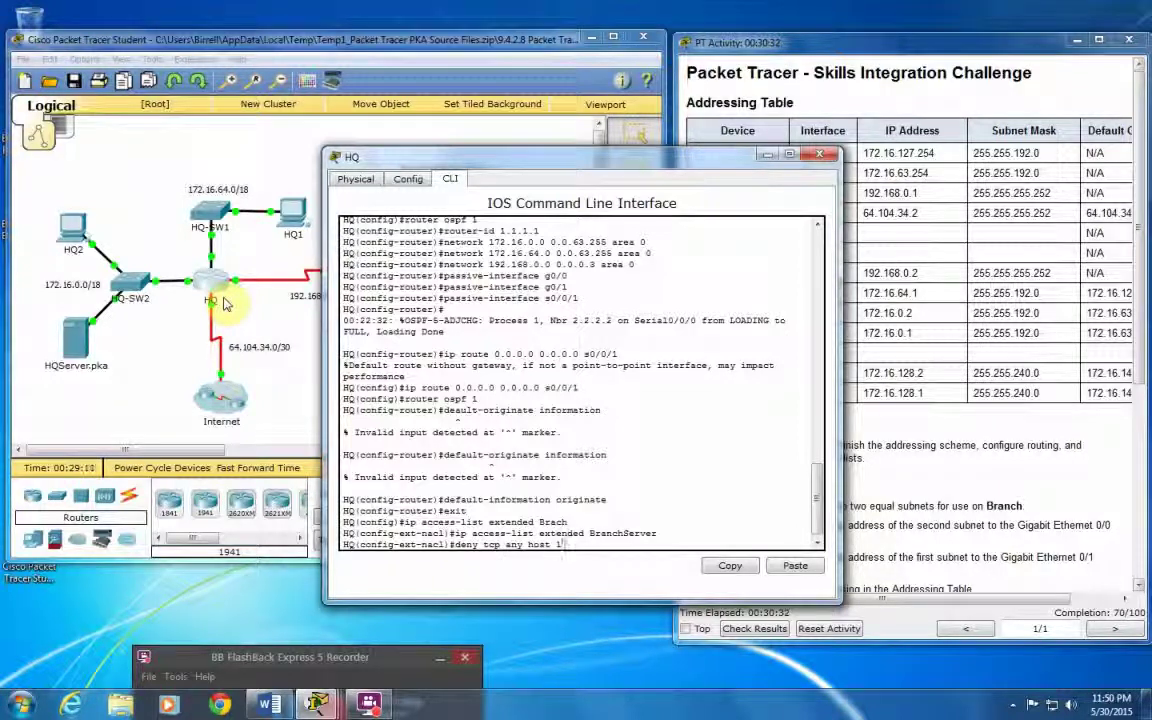
text(72.16.128.)
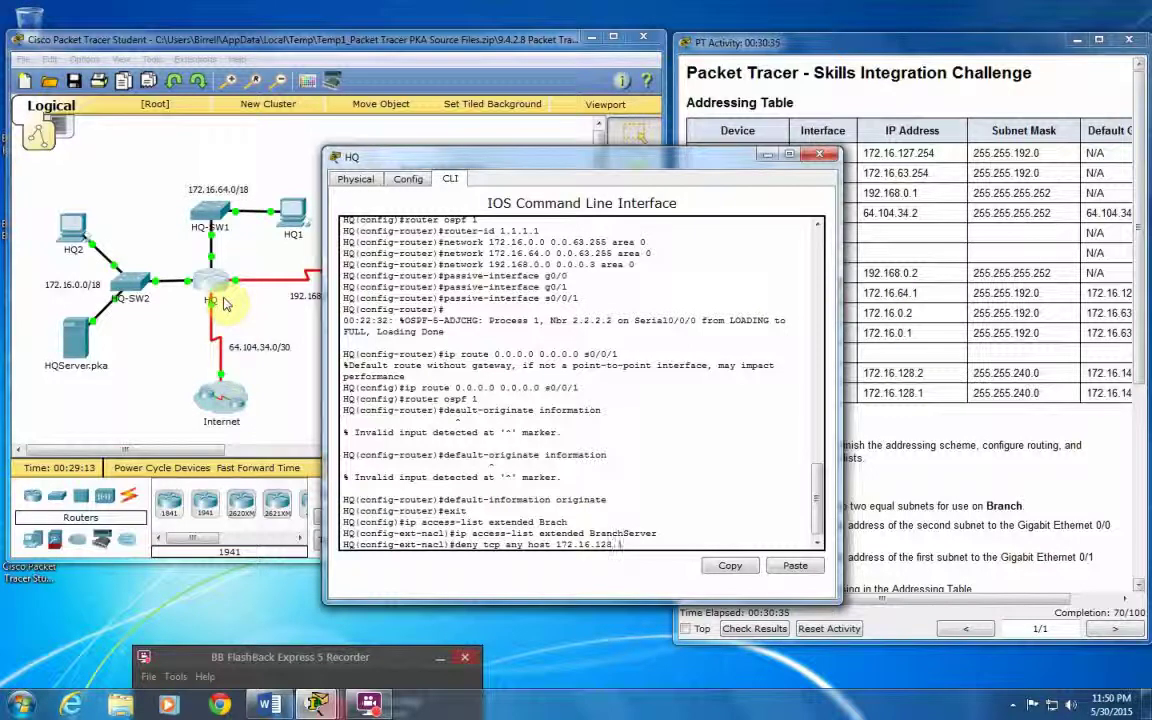
text(1 0)
text(q)
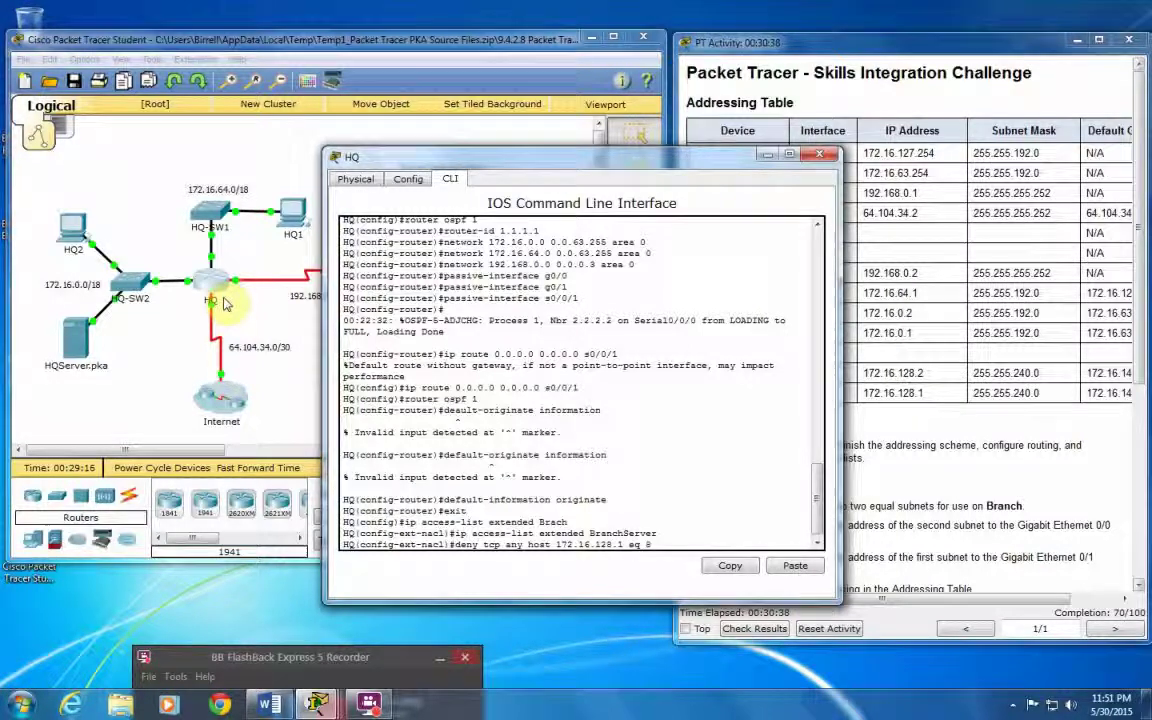
text( 80)
key(Return)
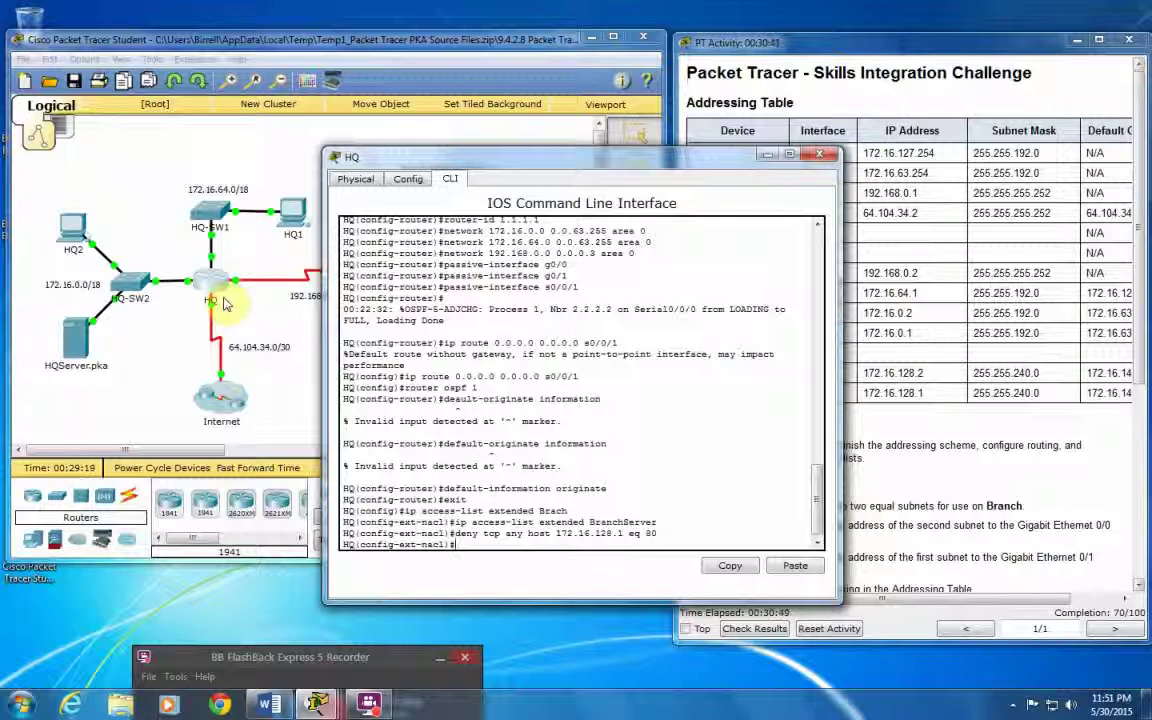
Step: Add the rules "deny tcp any host 172.16.128.1 eq 443" and "permit ip any any" to the BranchServer access list
key(Up)
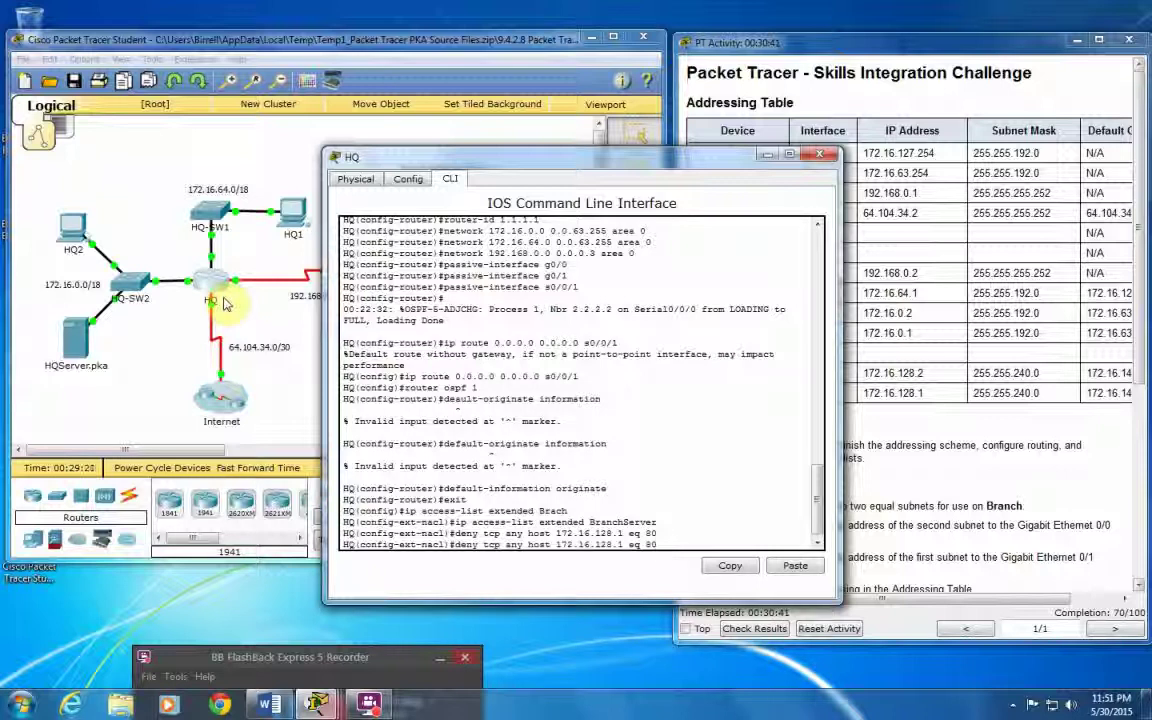
key(BackSpace)
key(BackSpace)
text(443)
key(Return)
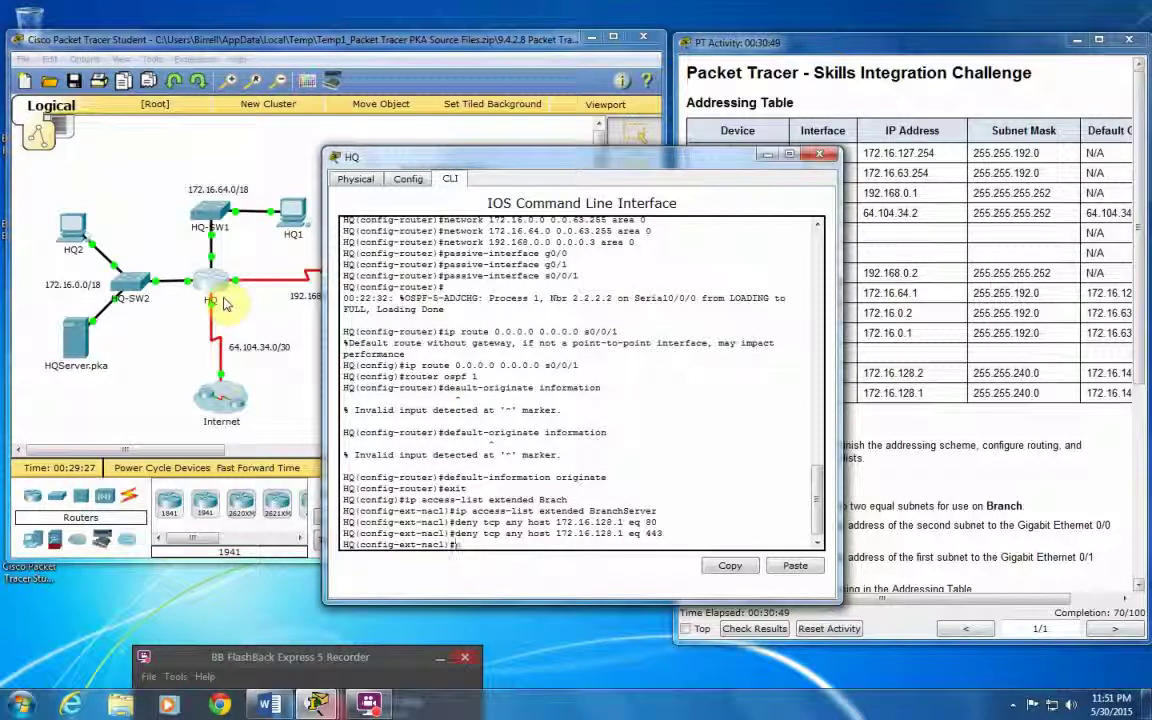
text(permit ip any any)
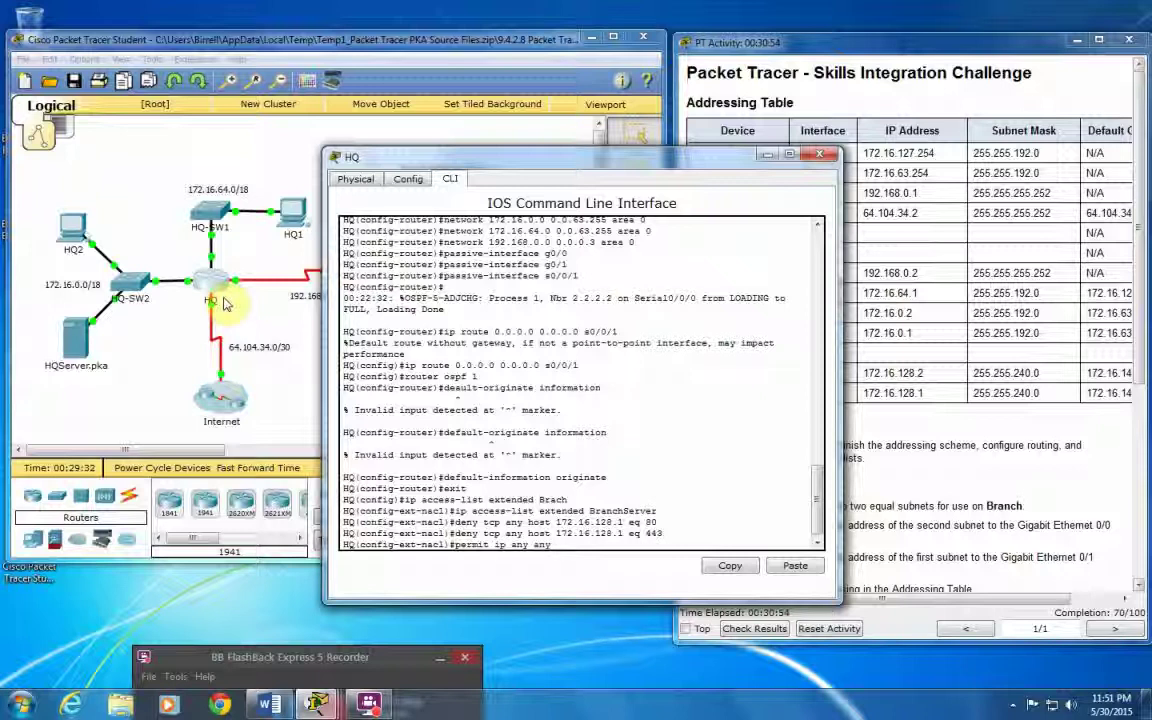
key(Return)
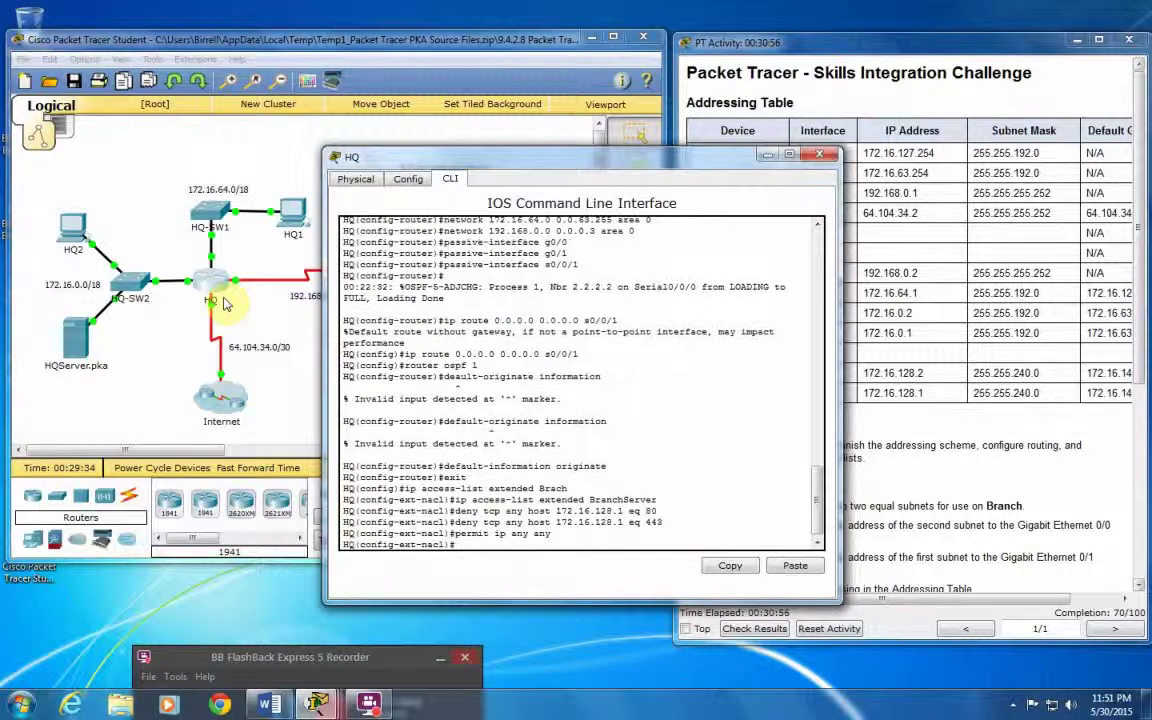
Step: Apply the BranchServer access list inbound on HQ interface g0/0 and close the HQ window
text(int g0/0)
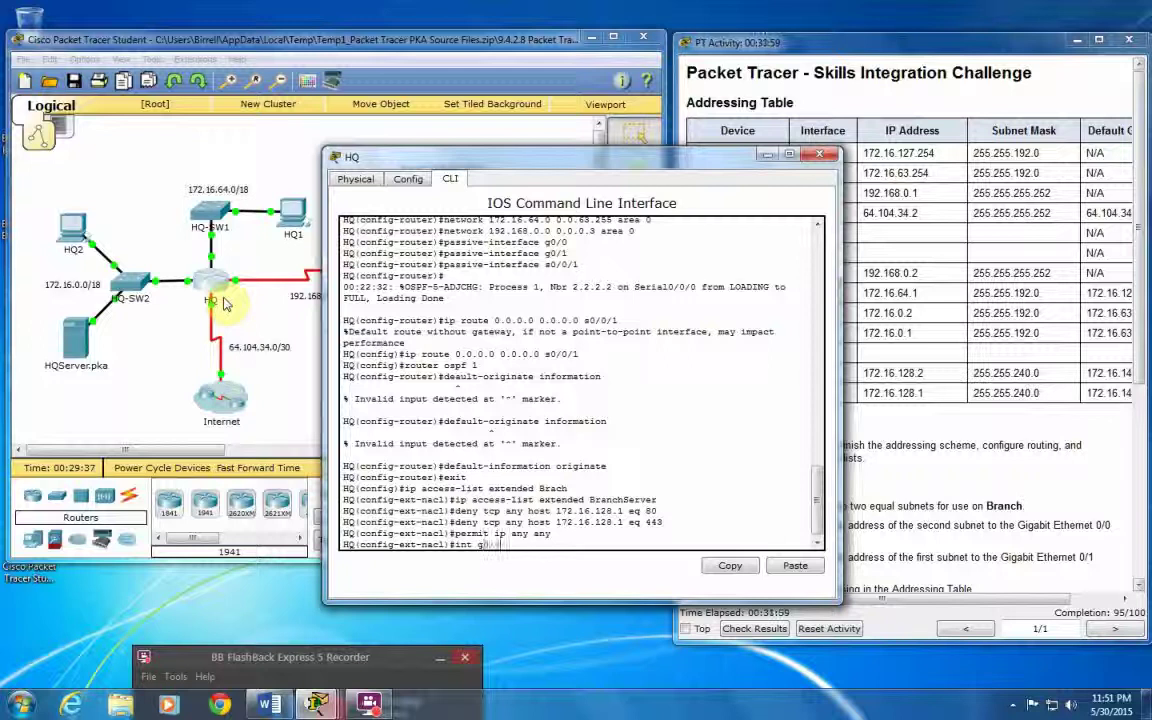
key(Return)
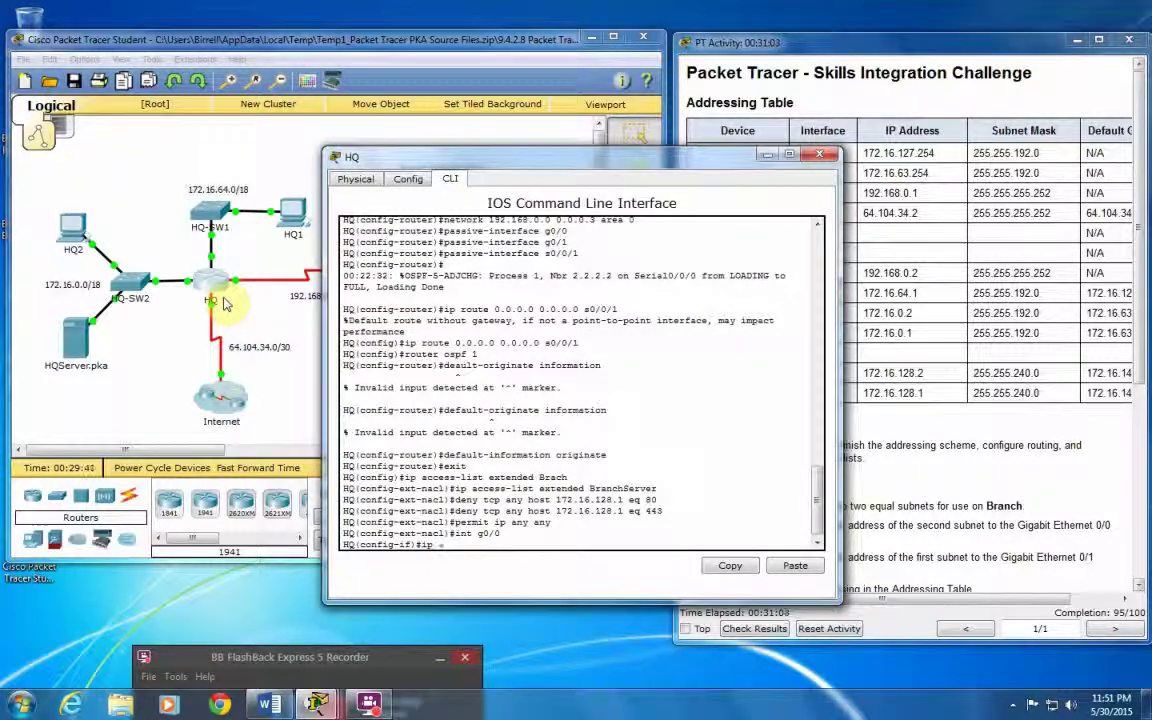
text(ip access)
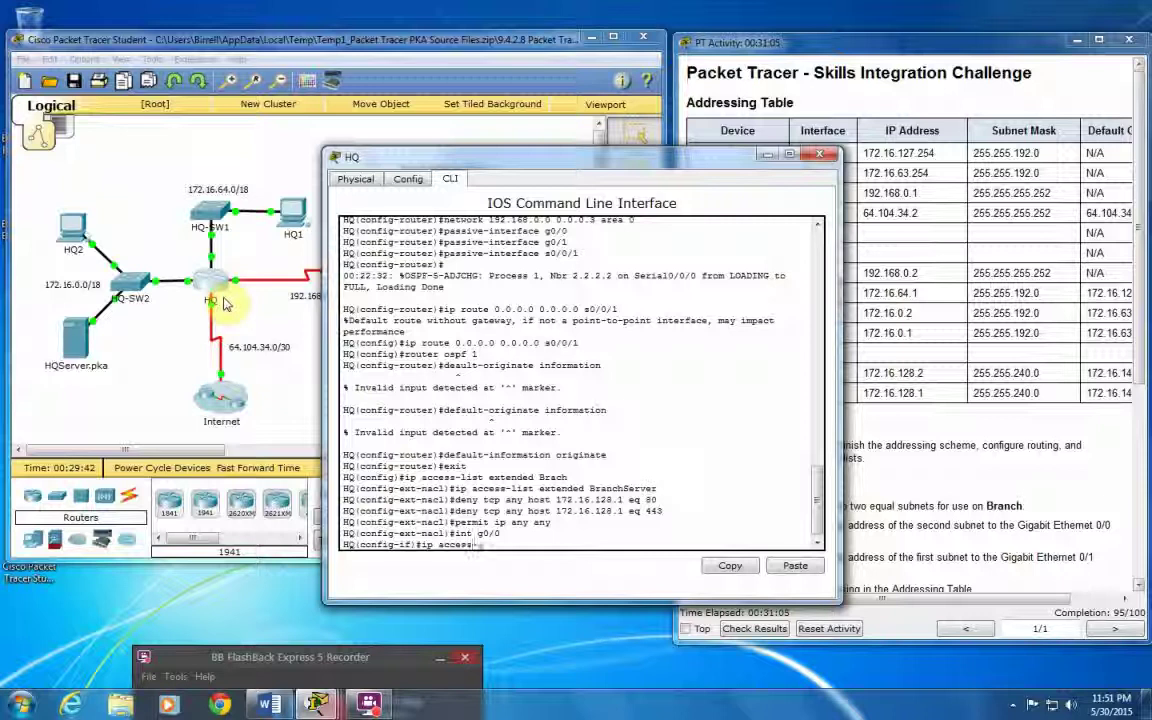
text(-group Branch)
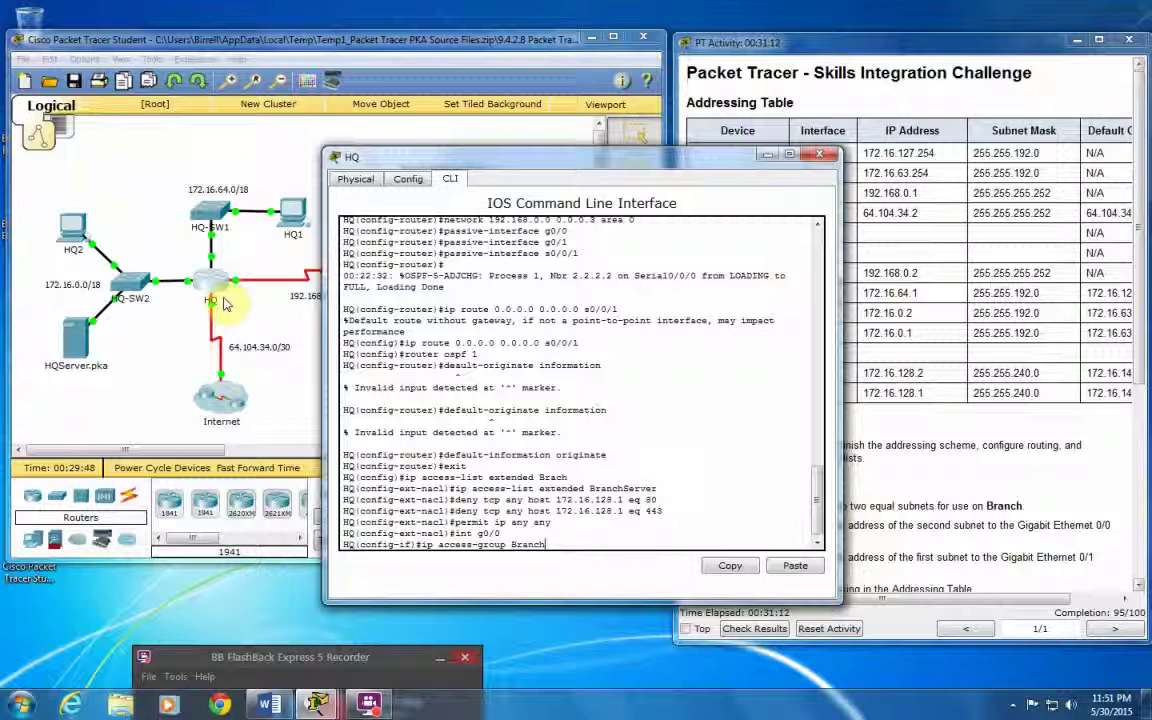
text(Server in)
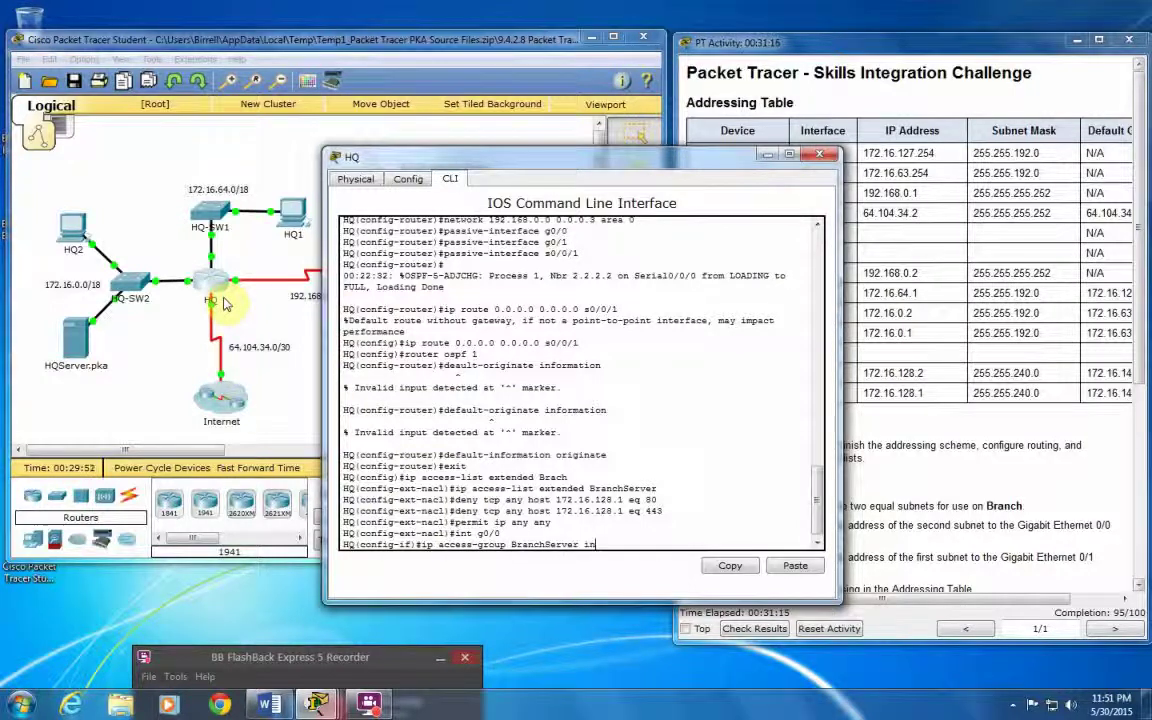
key(Return)
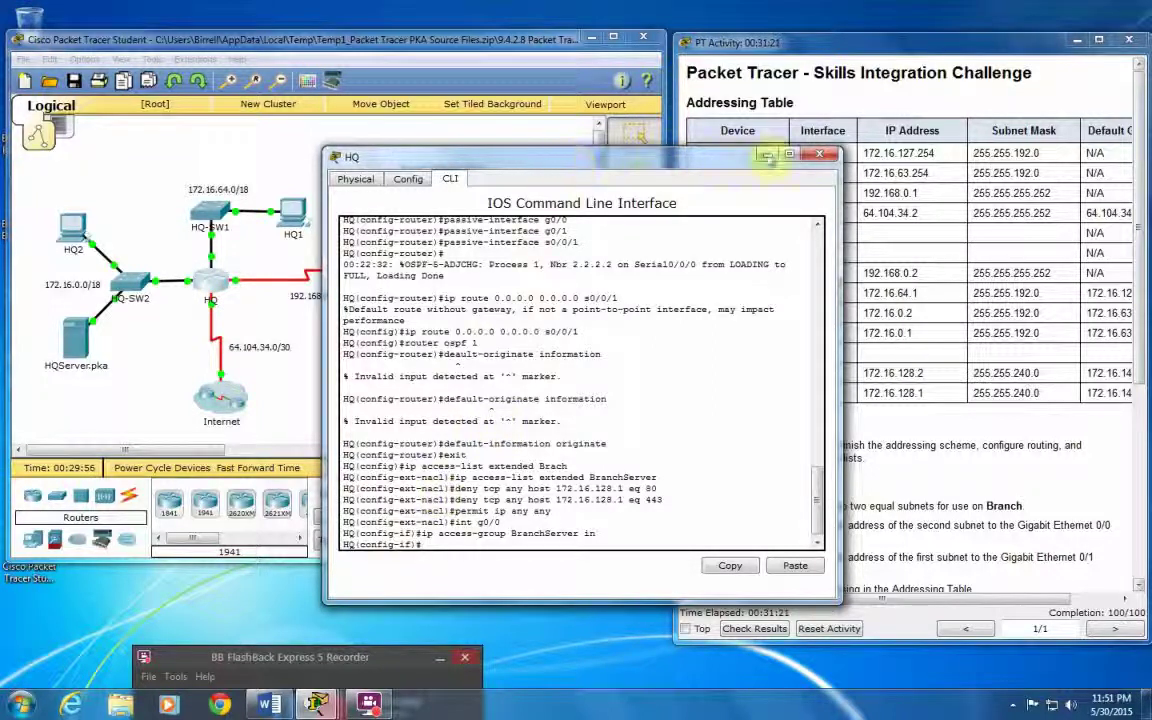
click(819, 154)
Step: Test connectivity with simple PDUs from B1 to the Branch router and from B2 to BranchServer.pka
scroll(886, 408, down, 6)
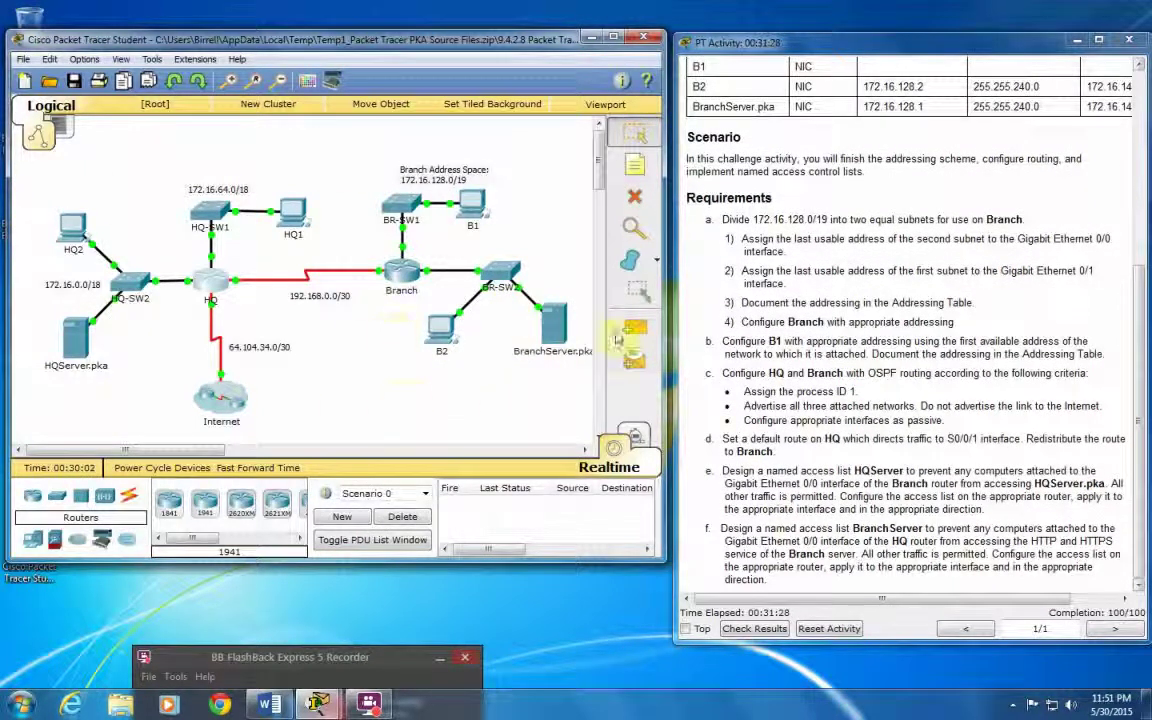
click(634, 327)
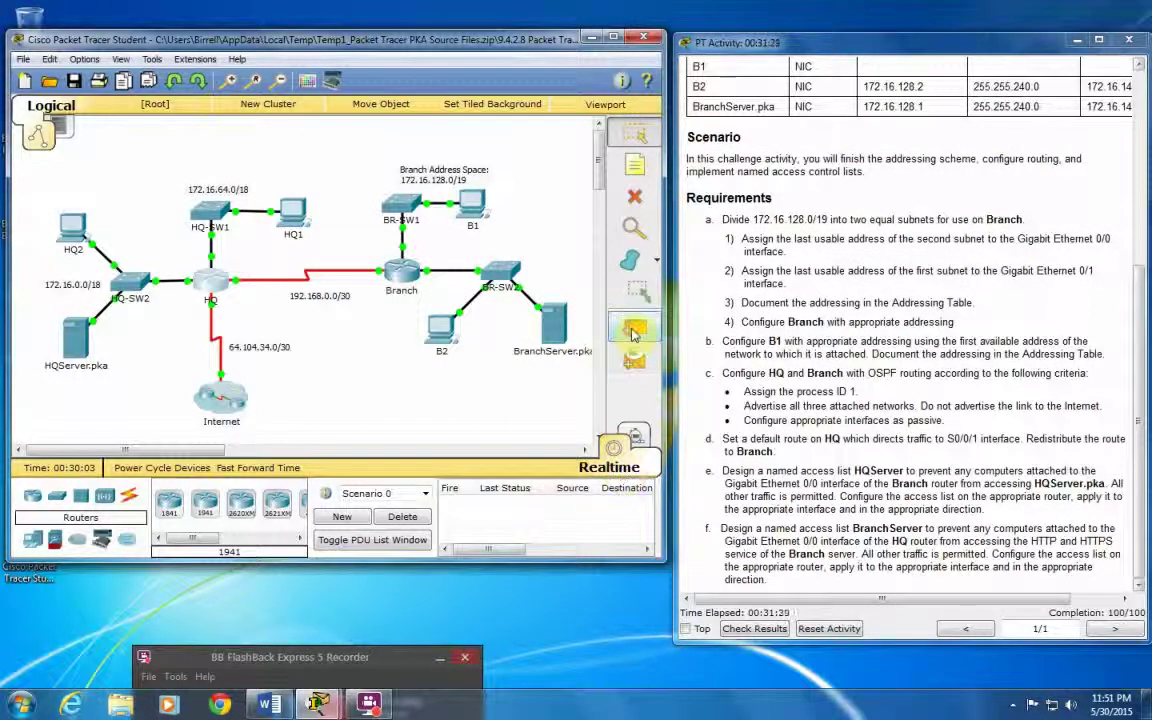
click(480, 200)
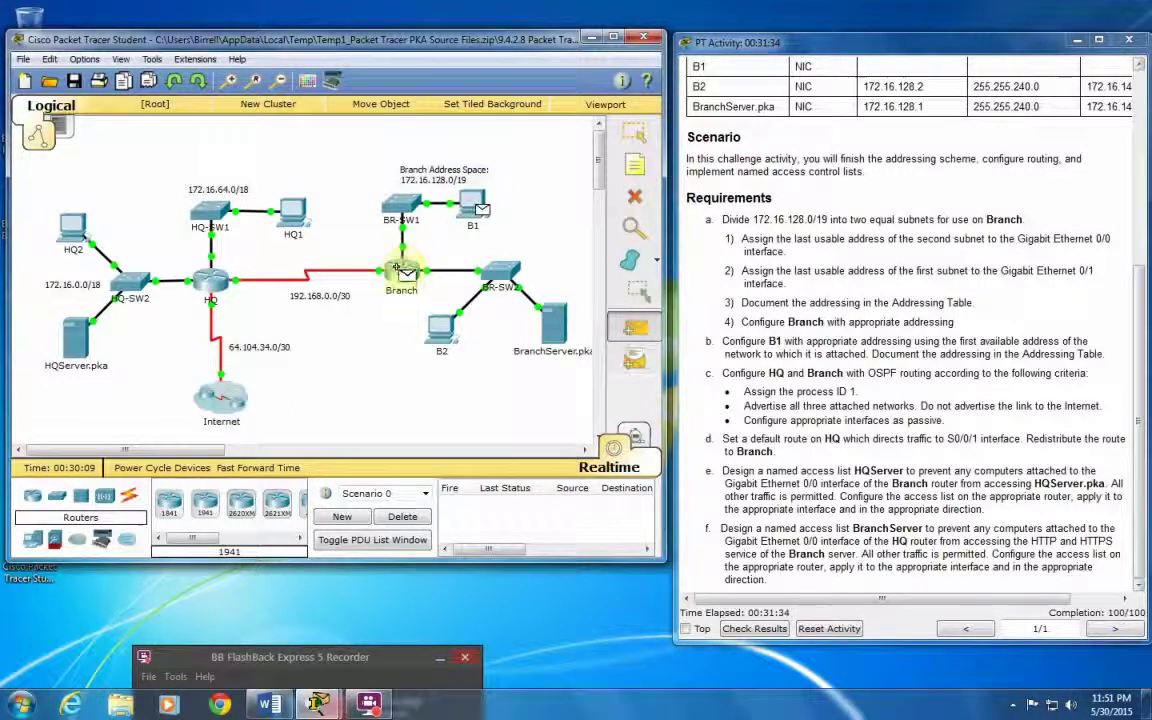
click(399, 266)
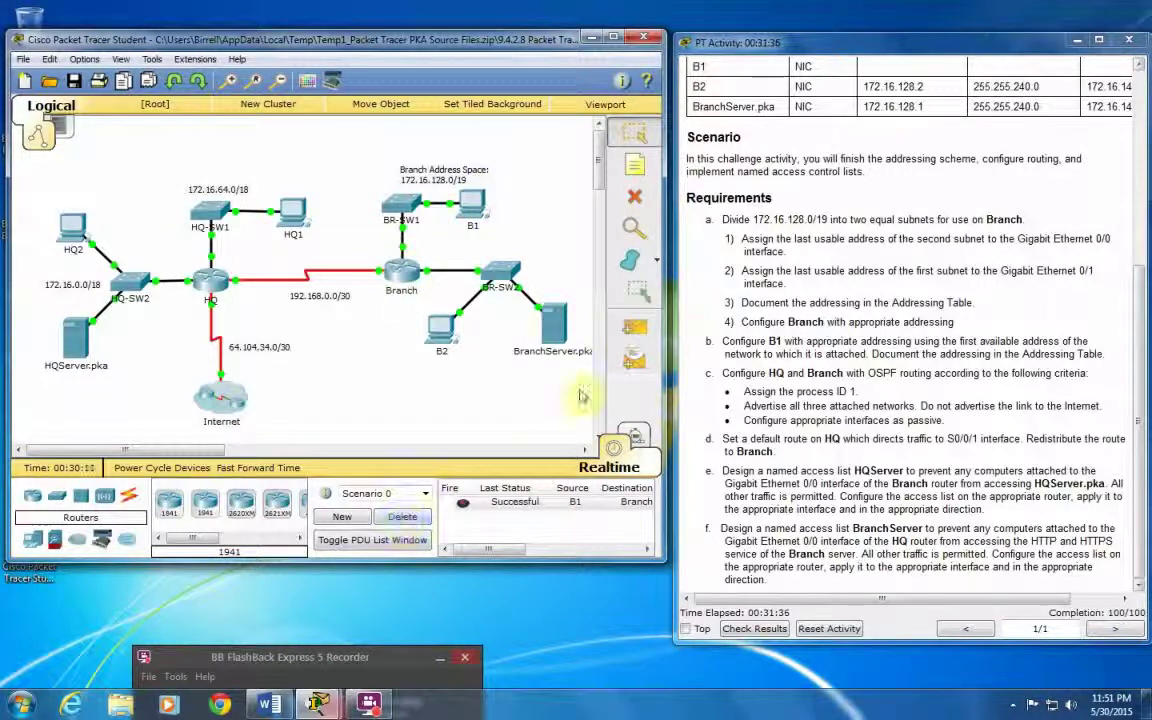
click(634, 330)
click(554, 322)
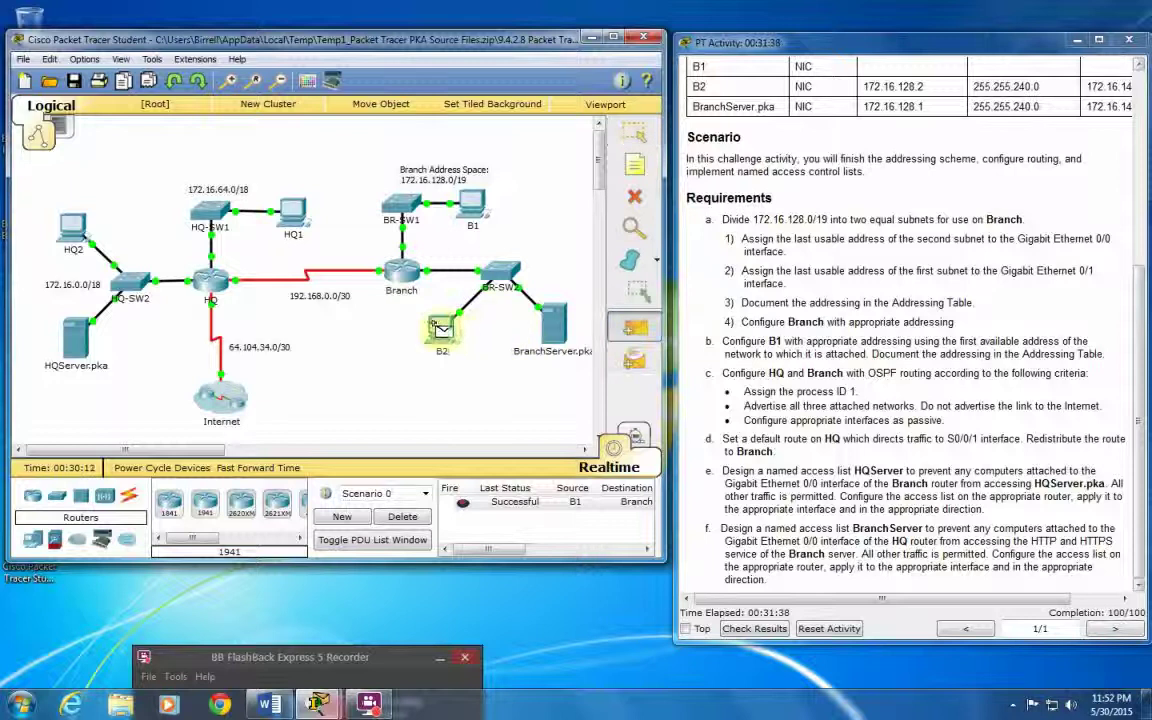
click(443, 330)
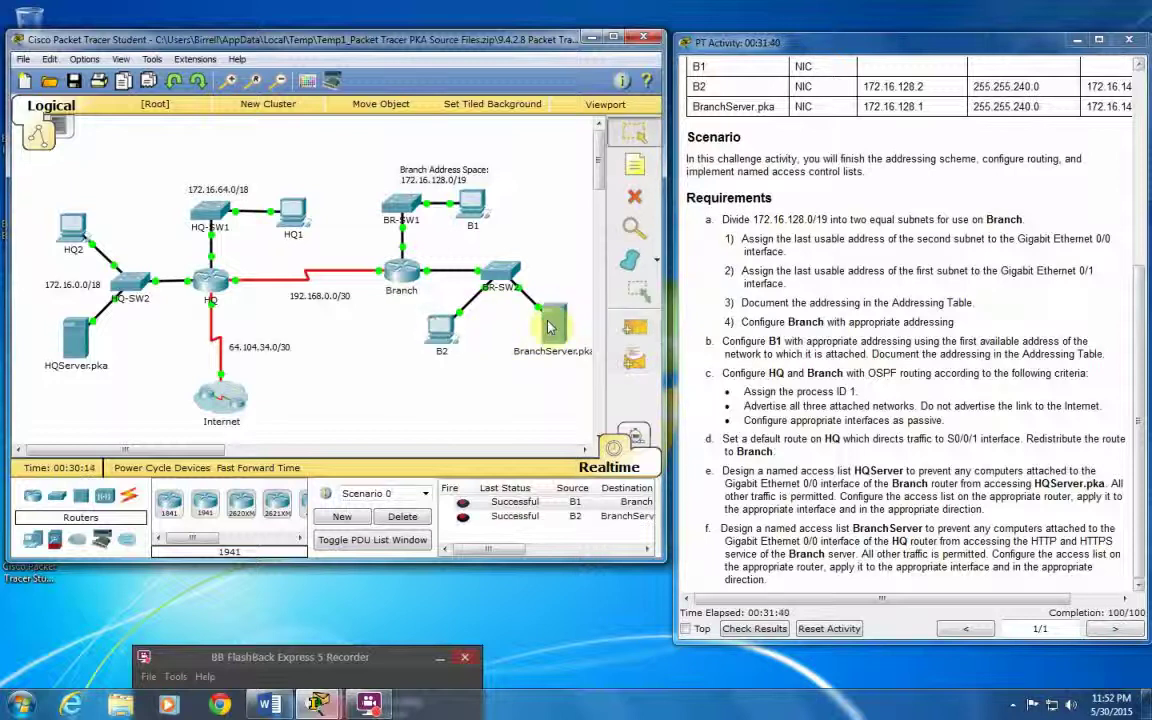
Step: Test connectivity with simple PDUs from HQ2 to HQServer.pka and from HQ1 to HQServer.pka
click(634, 330)
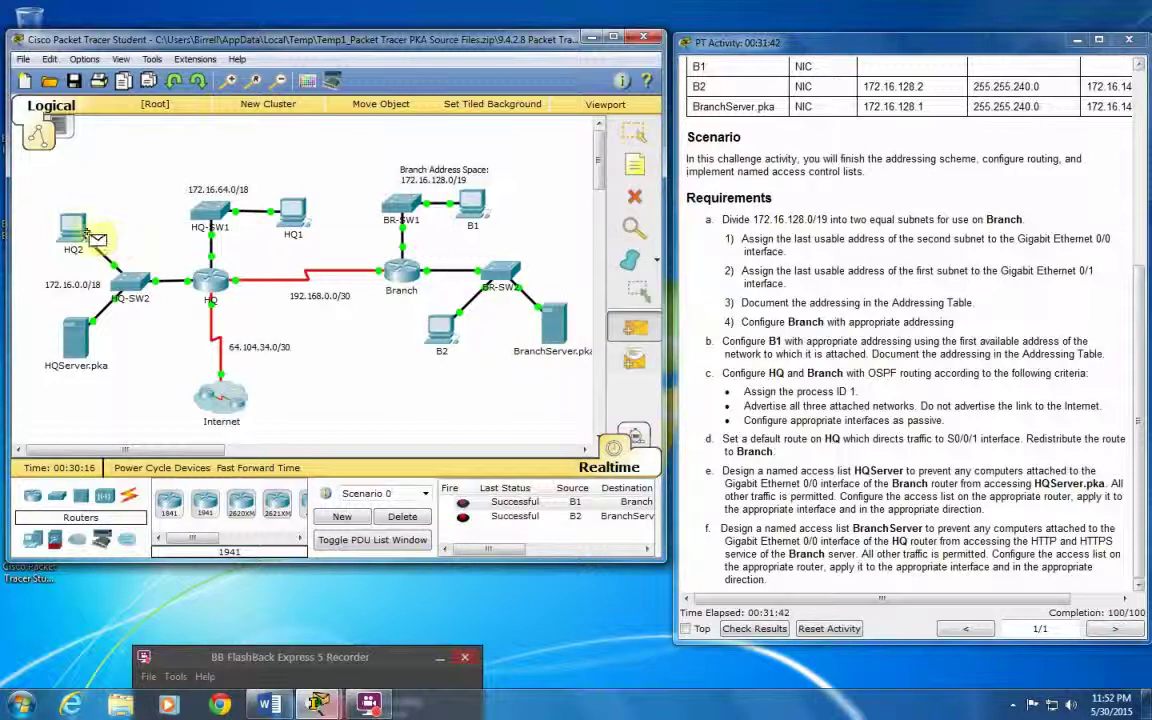
click(66, 225)
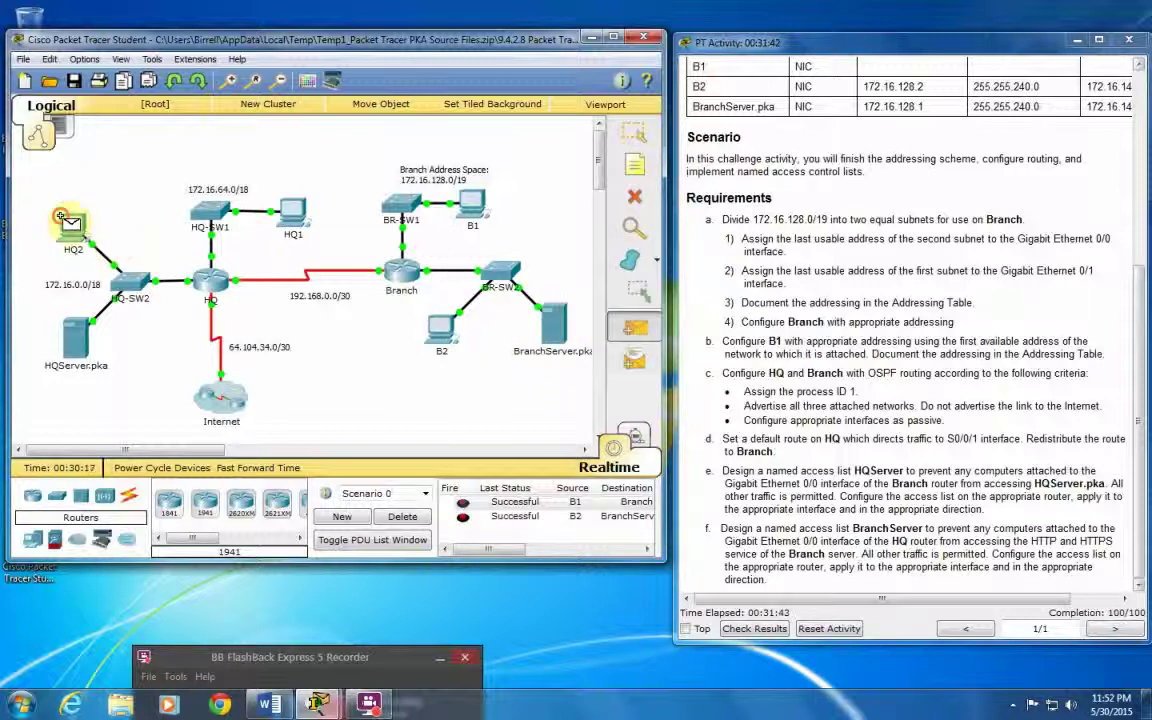
click(74, 341)
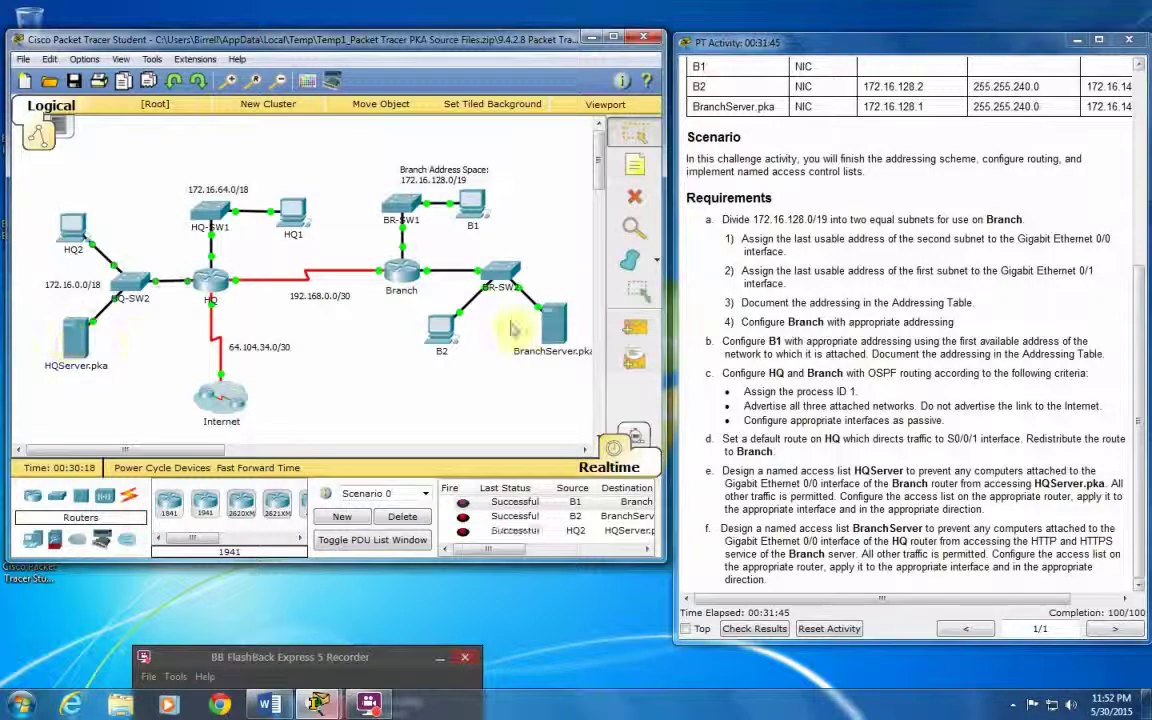
click(634, 329)
click(297, 227)
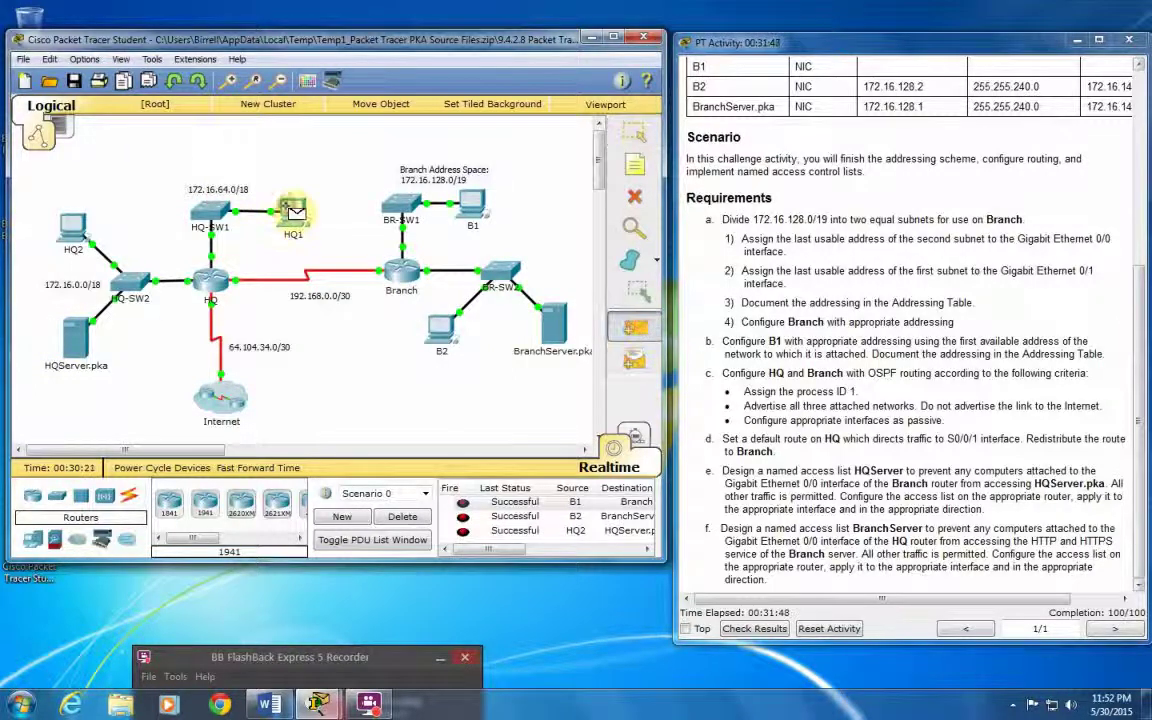
click(75, 330)
scroll(467, 500, down, 1)
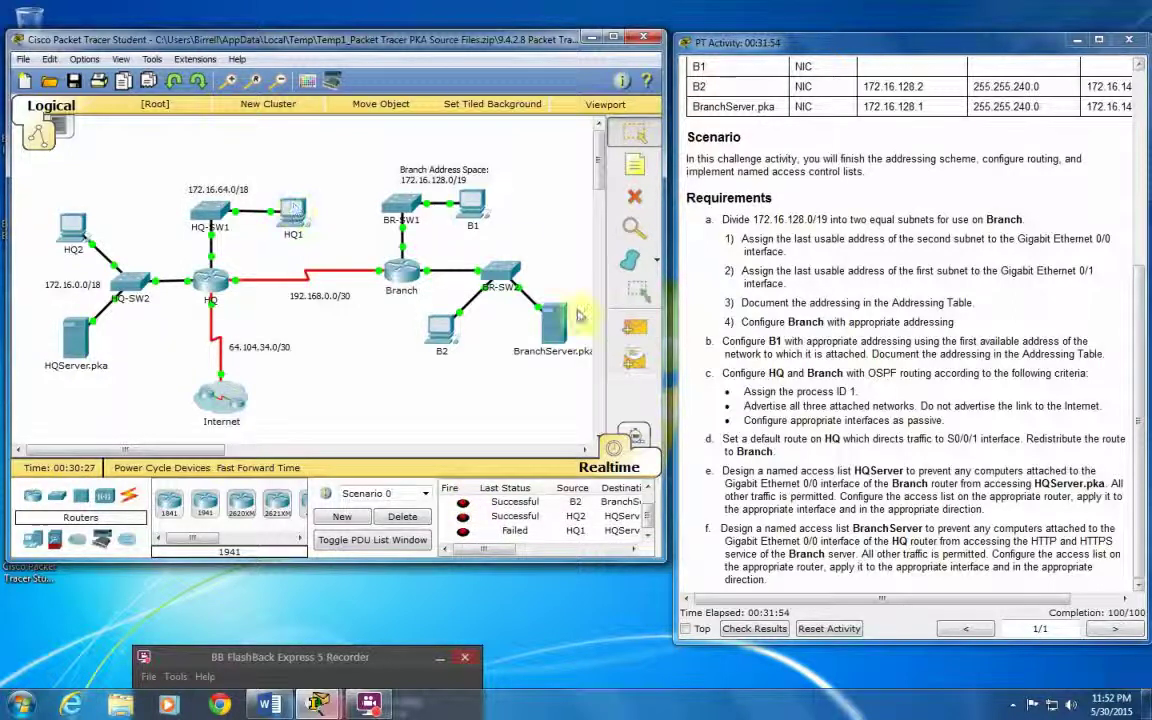
Step: Repeat the simple PDU test from HQ1 to HQServer.pka, check its status, and delete the scenario's test packets
click(635, 328)
click(288, 208)
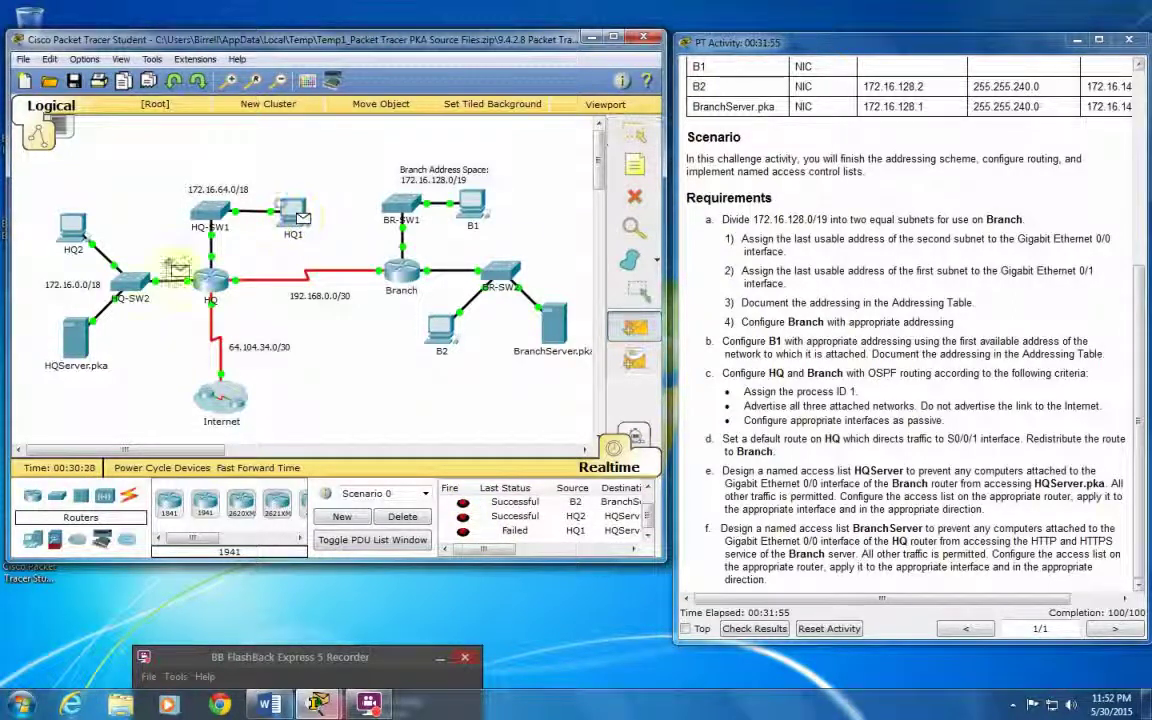
click(76, 340)
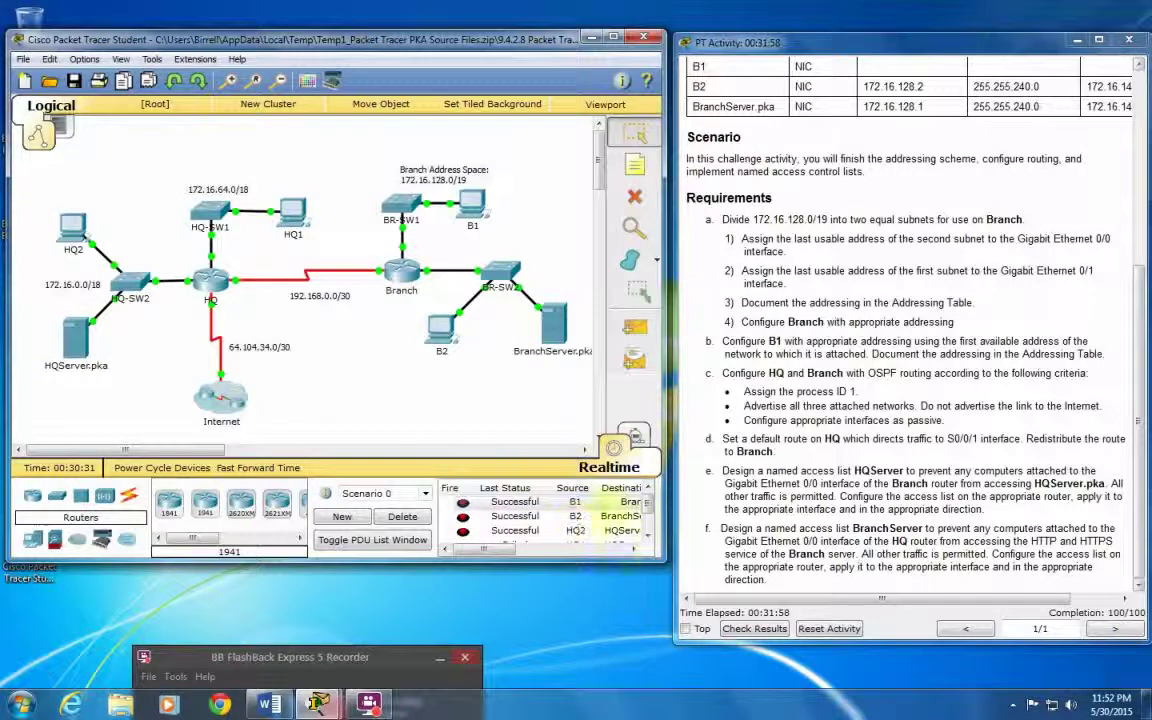
double_click(650, 541)
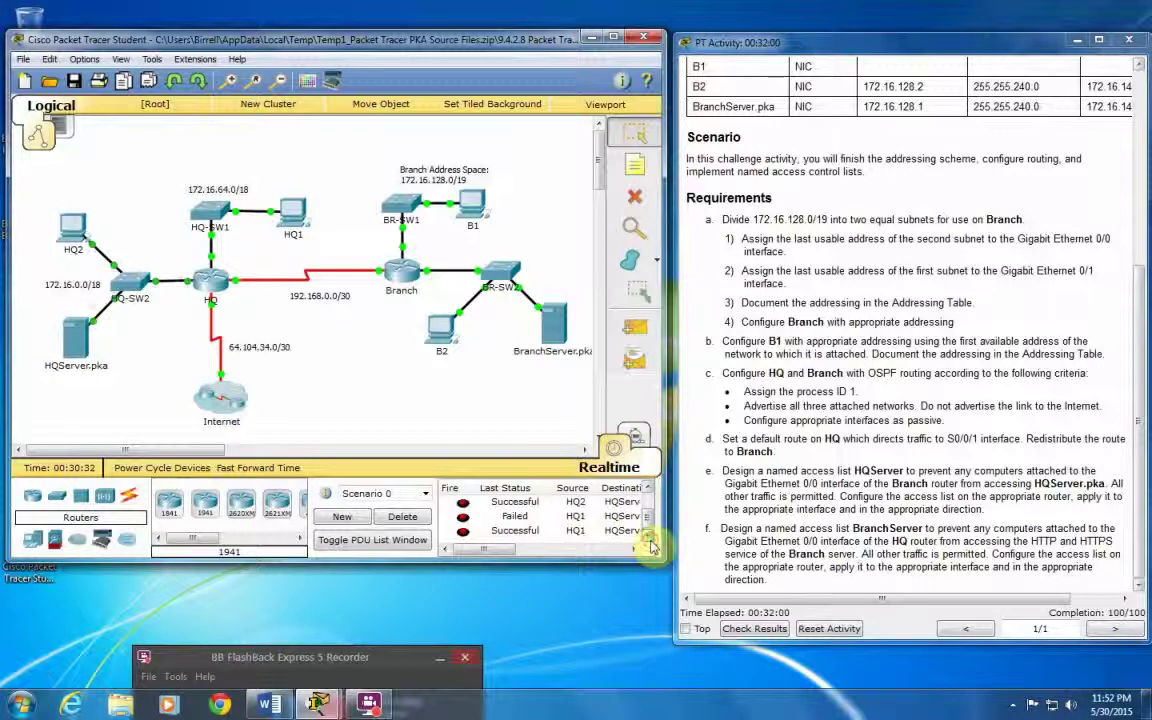
click(404, 518)
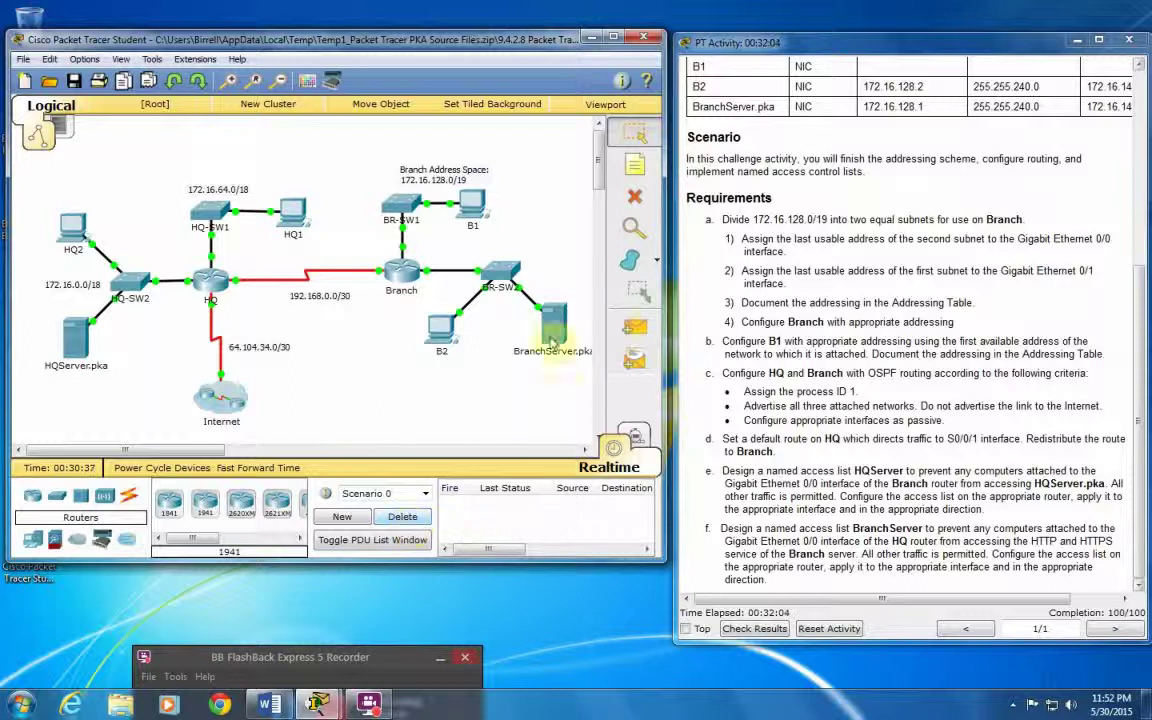
Step: Test the access lists with simple PDUs from HQ1 to BranchServer.pka and from B1 to HQServer.pka
click(640, 330)
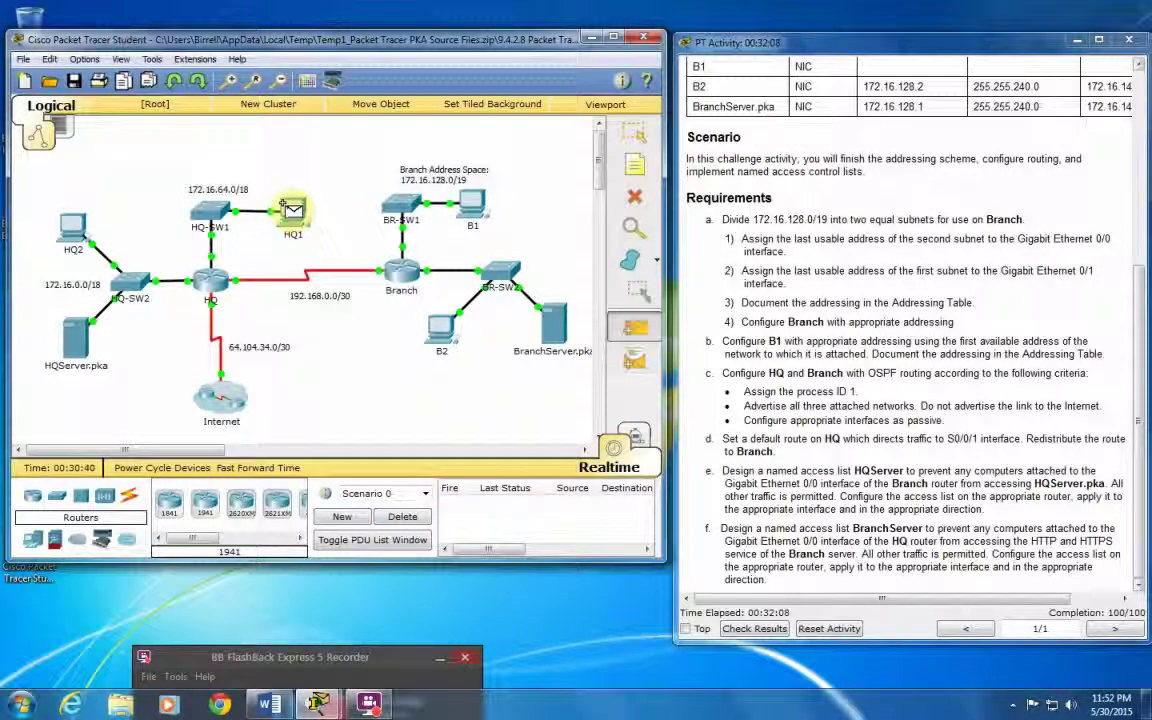
click(548, 326)
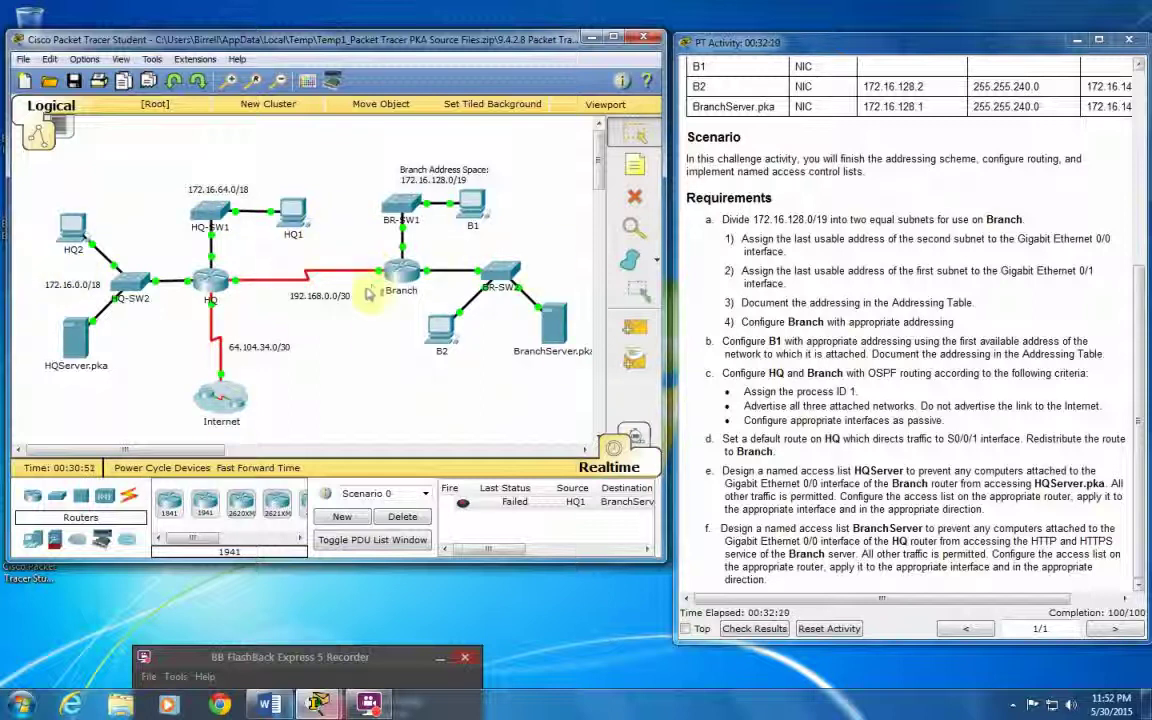
click(634, 327)
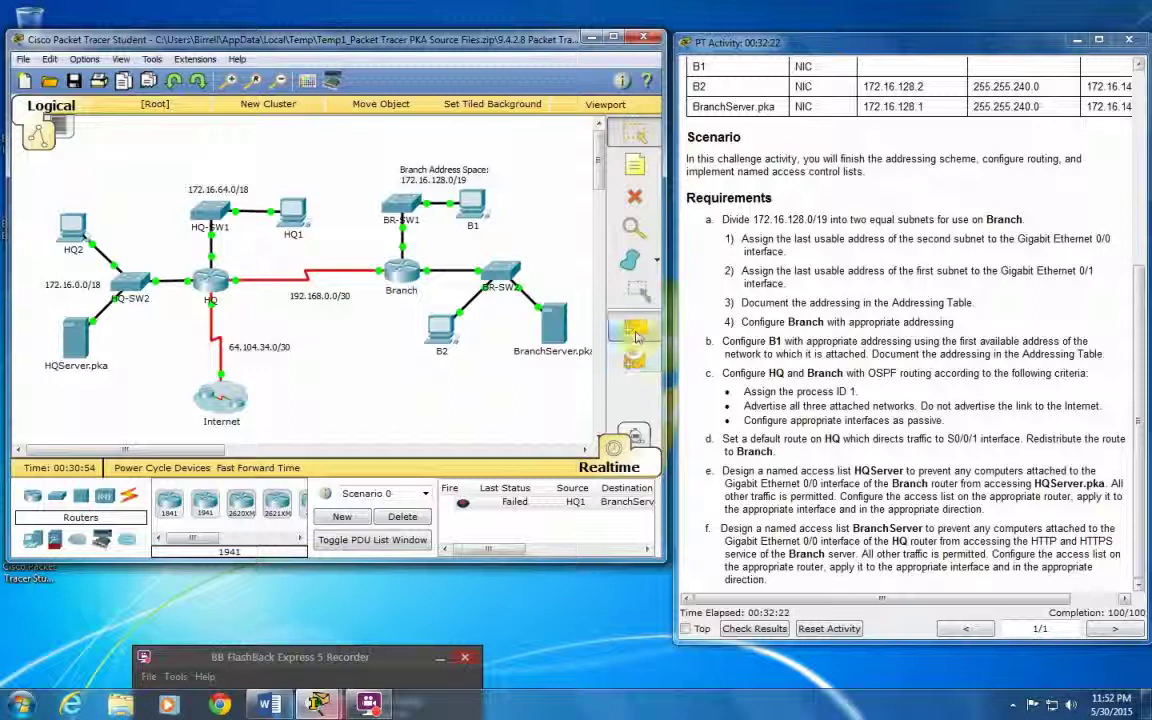
click(464, 200)
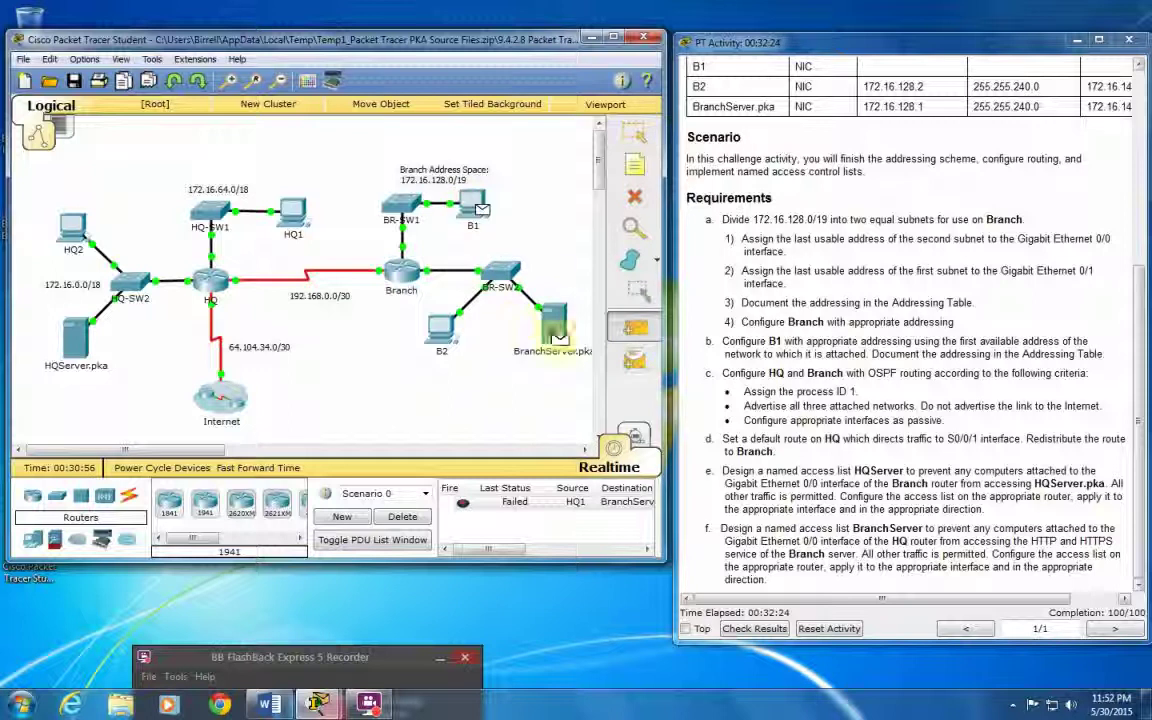
click(65, 335)
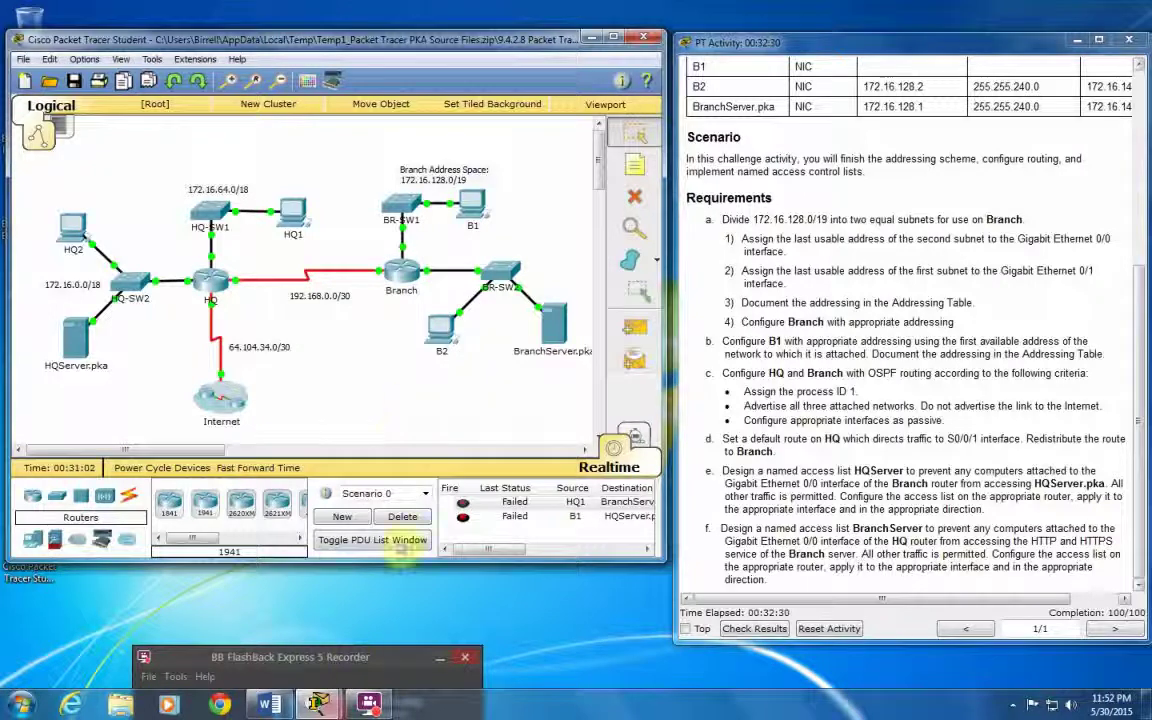
click(352, 664)
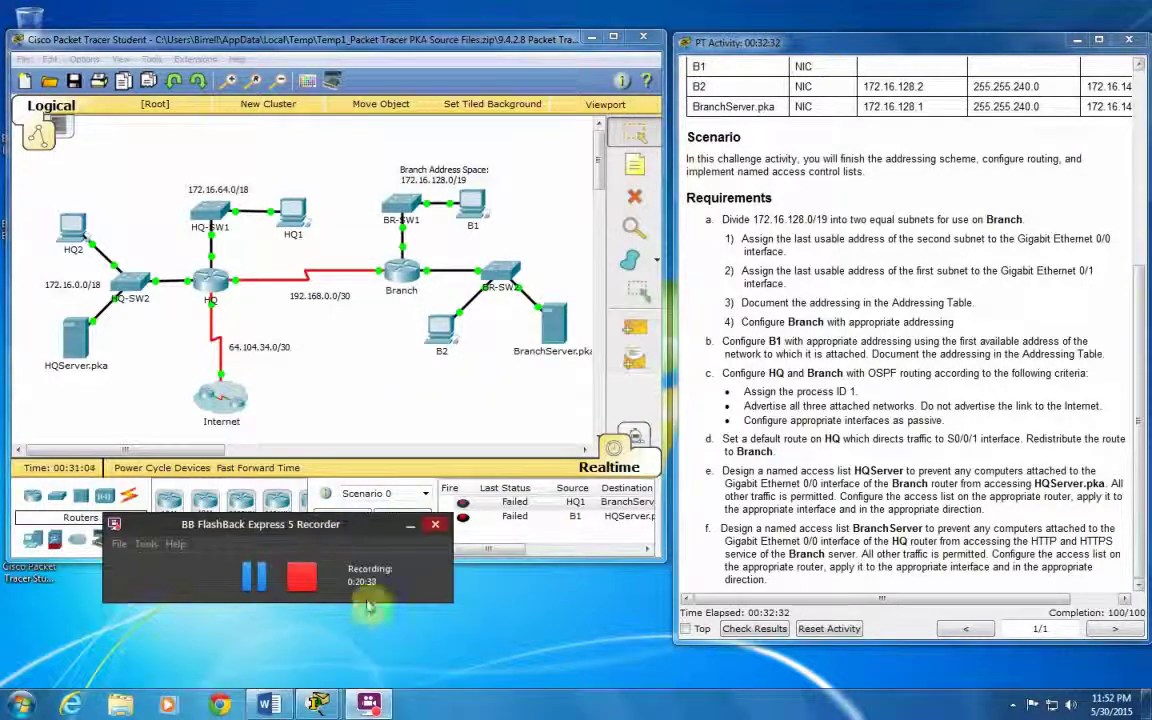